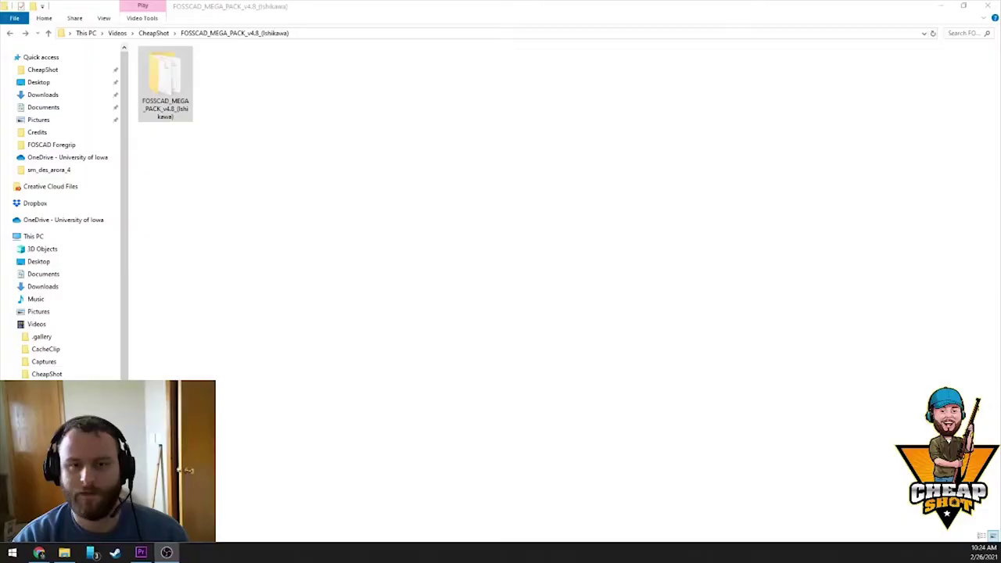
Open the Renders folder of Rail_Mounted_Fore_Grip inside the FOSSCAD_MEGA_PACK_v4.8_(Ishikawa) Misc folder.
double_click(167, 66)
double_click(337, 74)
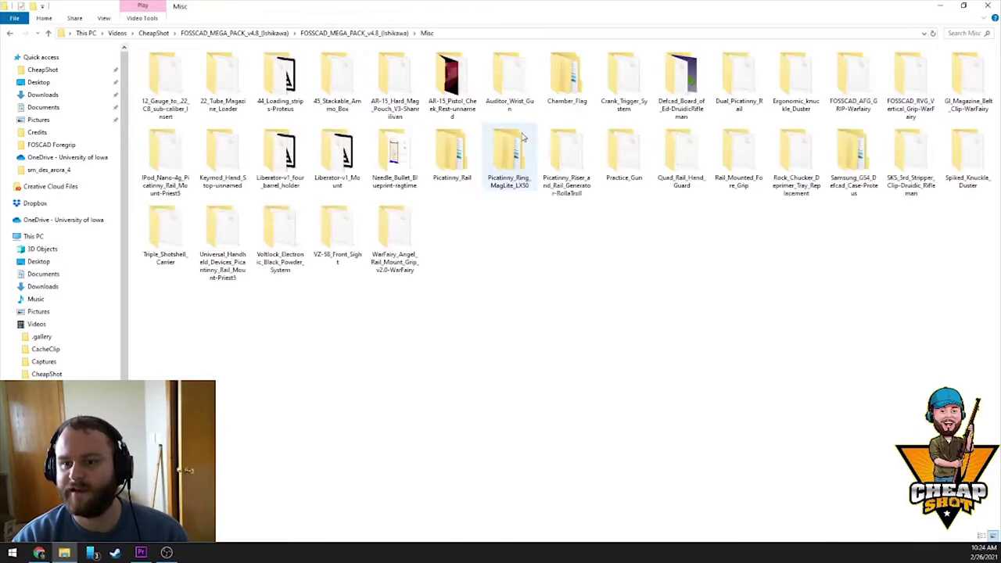
double_click(738, 152)
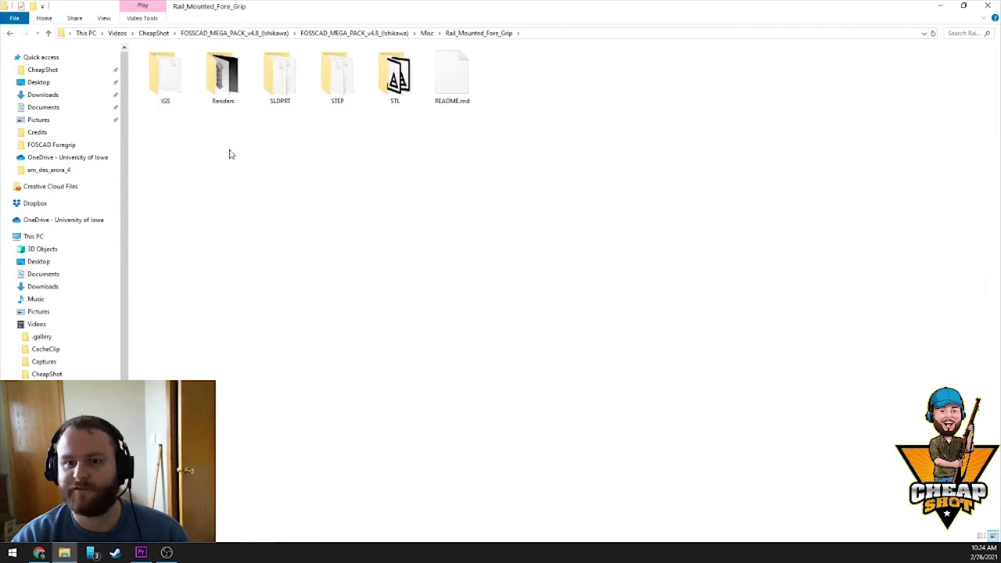
double_click(223, 78)
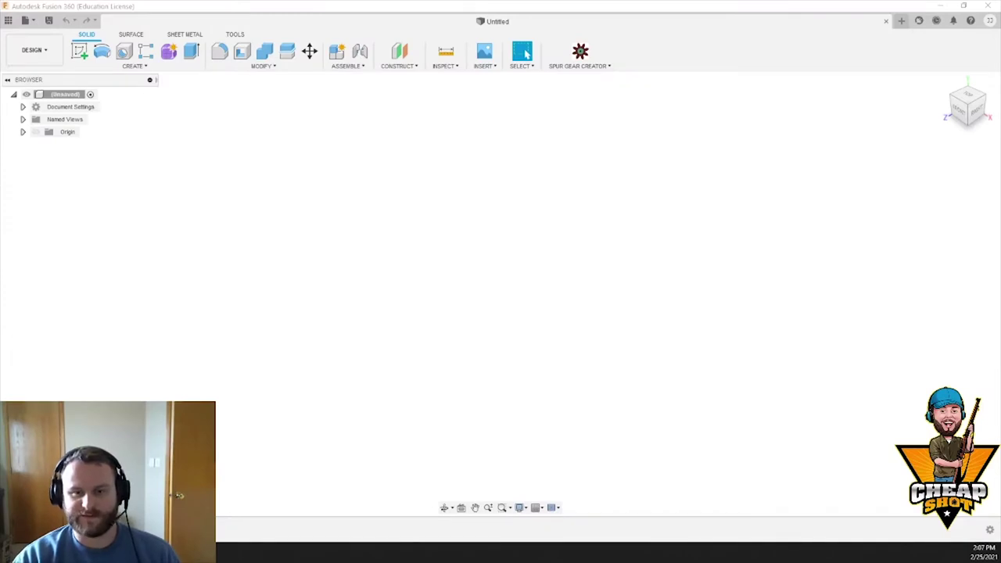
Switch to File Explorer and open the Misc folder of FOSSCAD_MEGA_PACK_v4.8_(Ishikawa) from the CheapShot folder.
key("super+e")
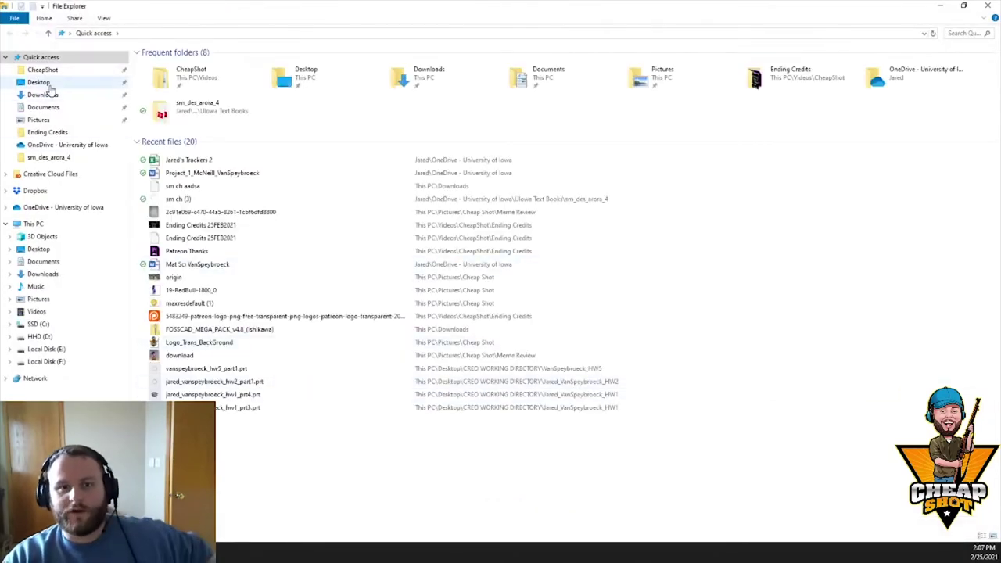
left_click(55, 71)
double_click(190, 75)
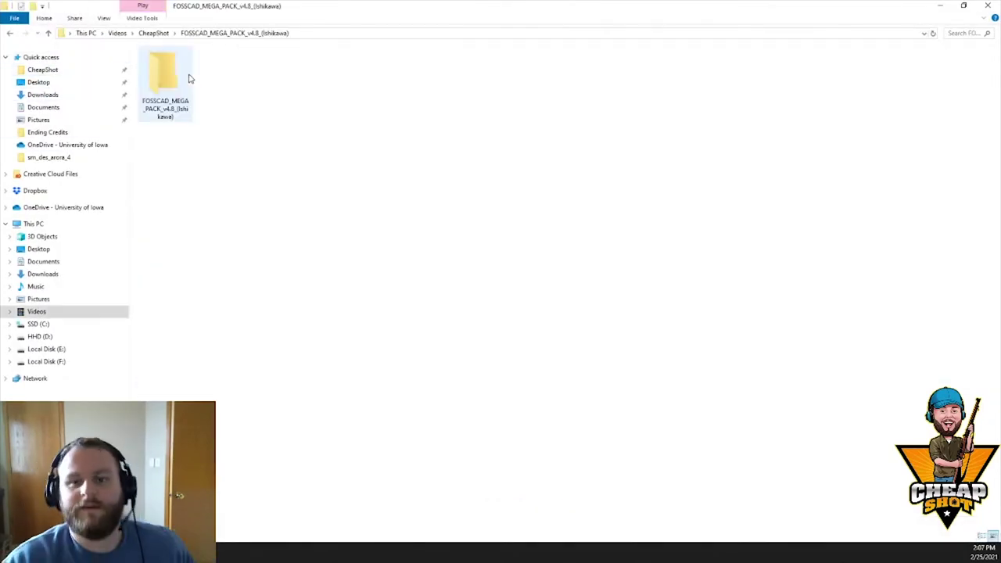
double_click(168, 78)
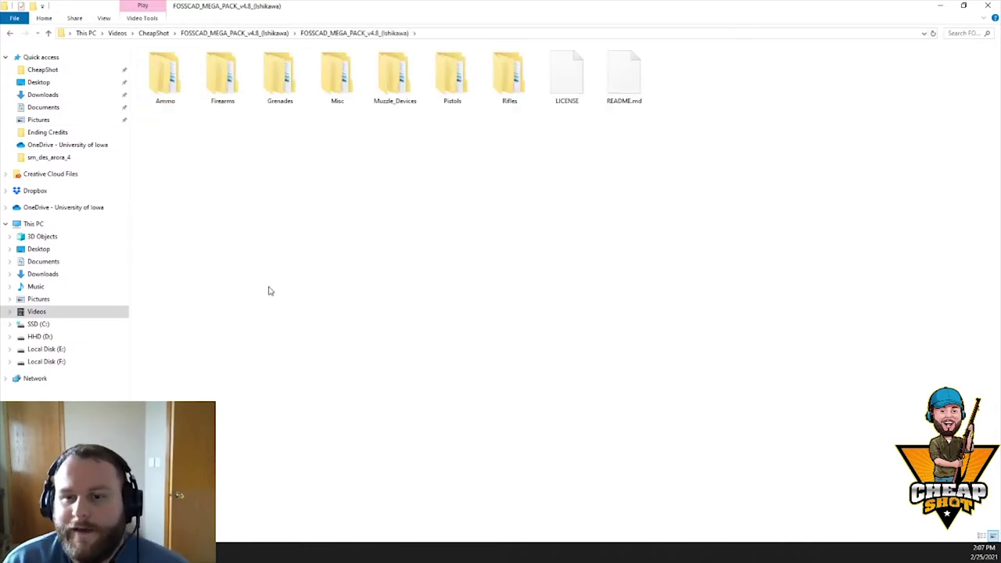
double_click(337, 76)
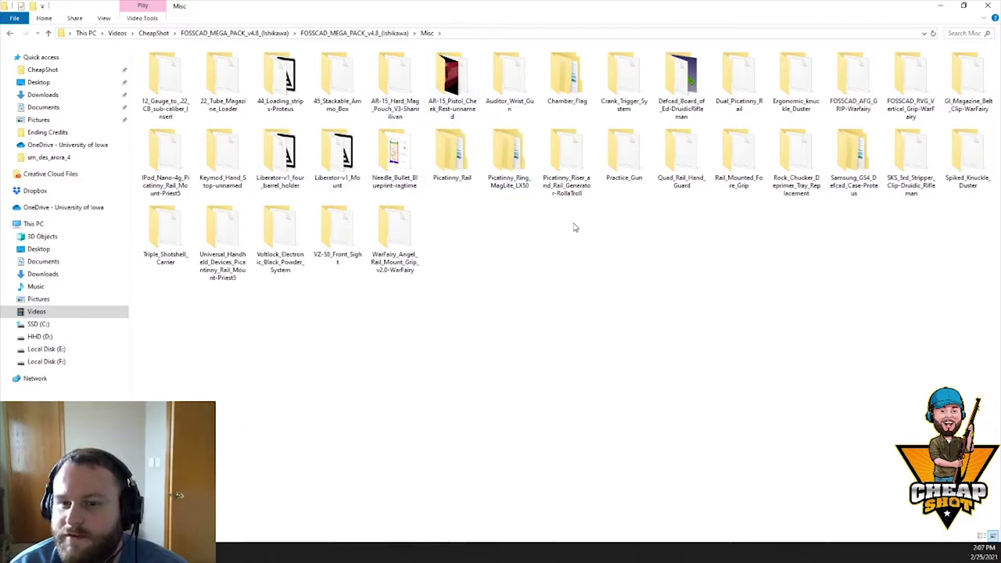
View the render1 image of Chamber_Flag in Photos, close it, and return to the Misc folder.
double_click(577, 87)
double_click(161, 75)
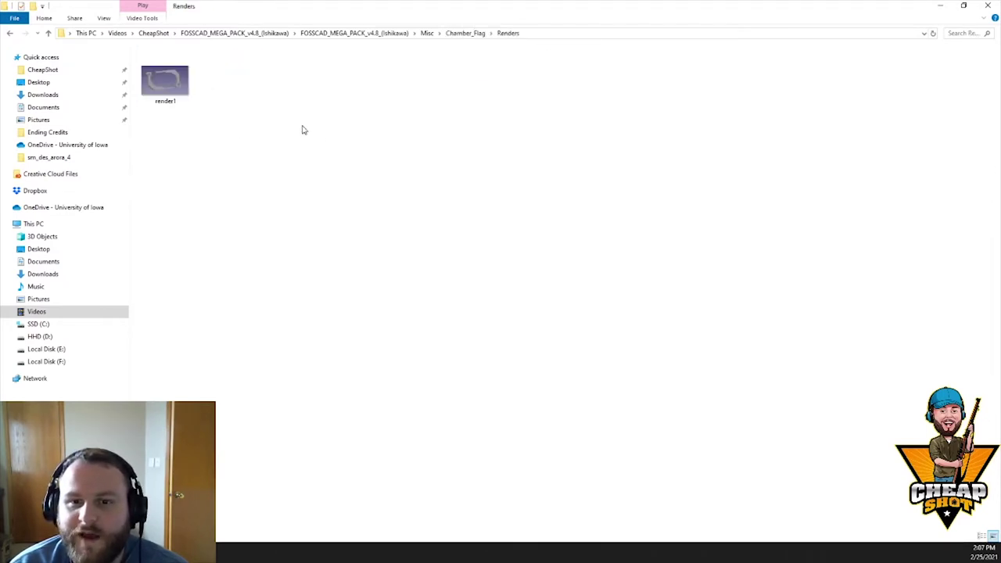
left_click(176, 89)
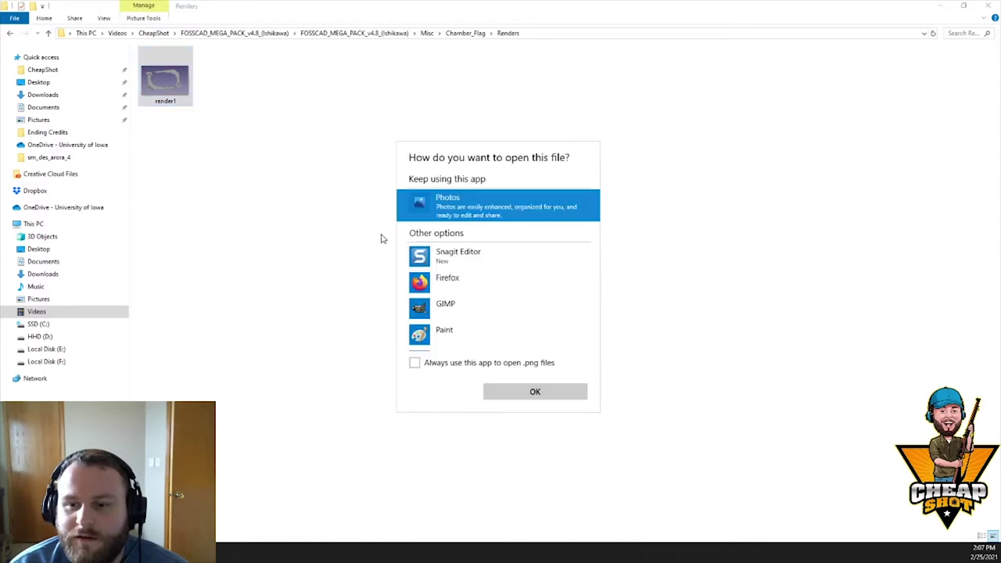
left_click(545, 398)
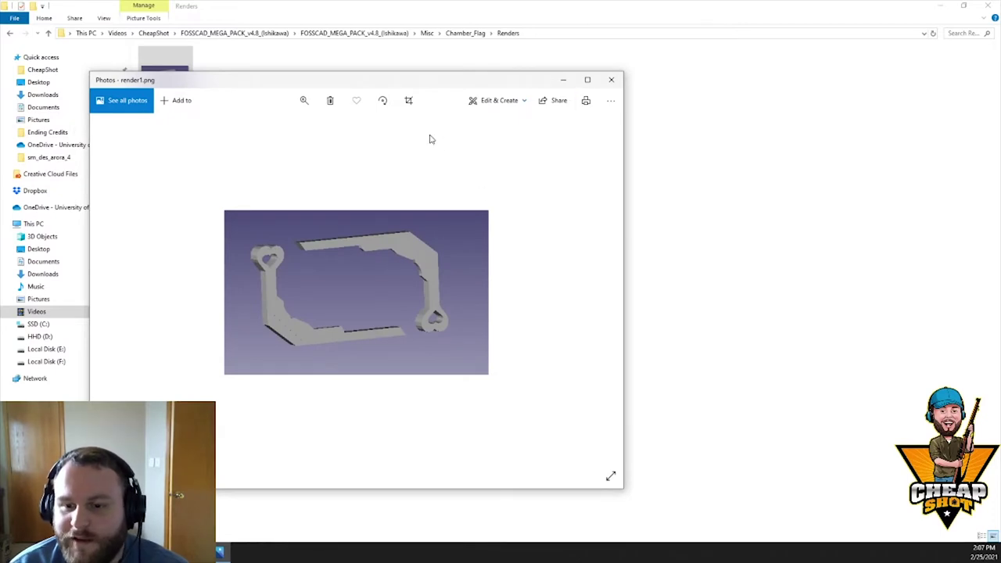
left_click(610, 79)
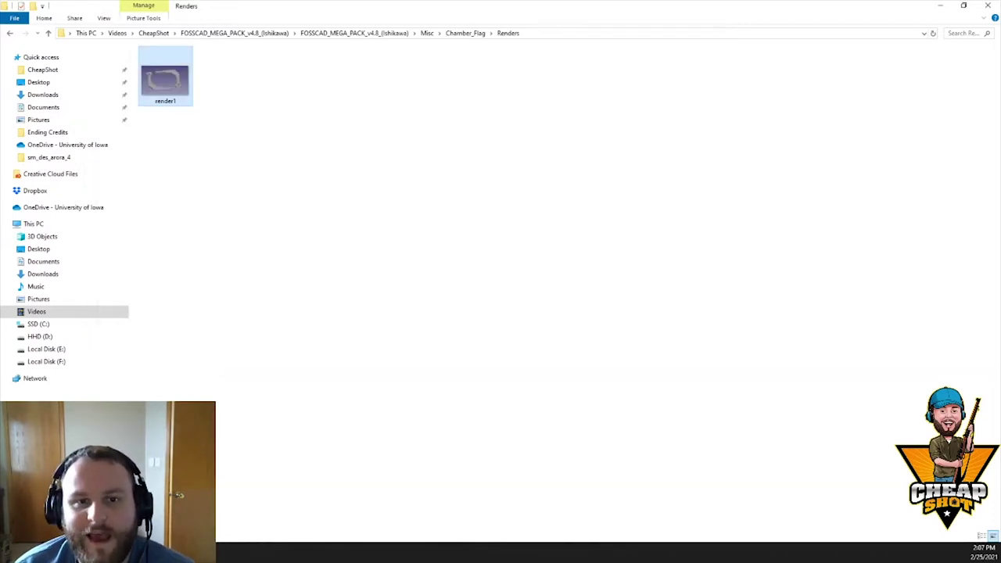
left_click(11, 33)
left_click(10, 33)
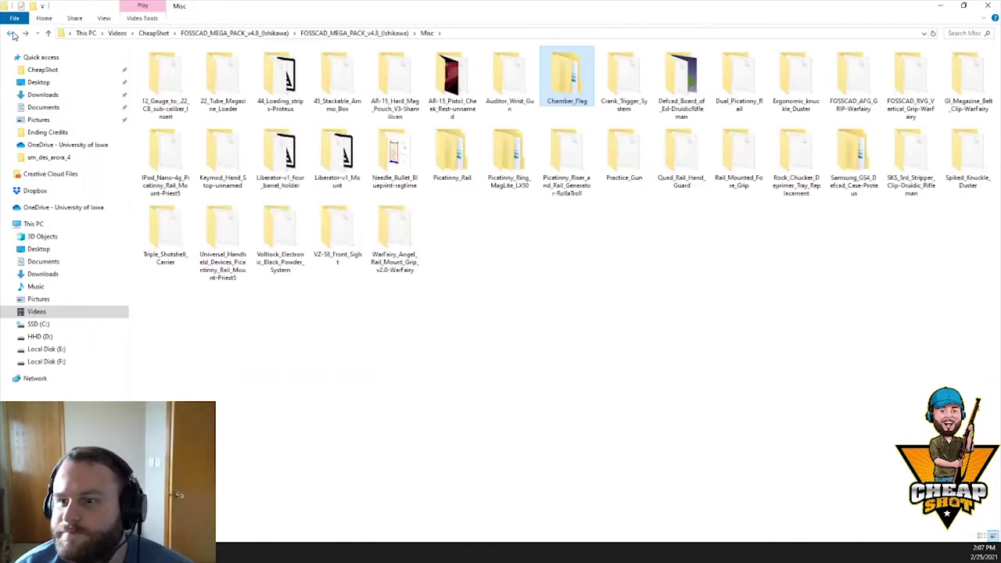
View the _ForeGrip_Assembly-igs image from the Renders folder of Rail_Mounted_Fore_Grip and close it.
left_click(640, 82)
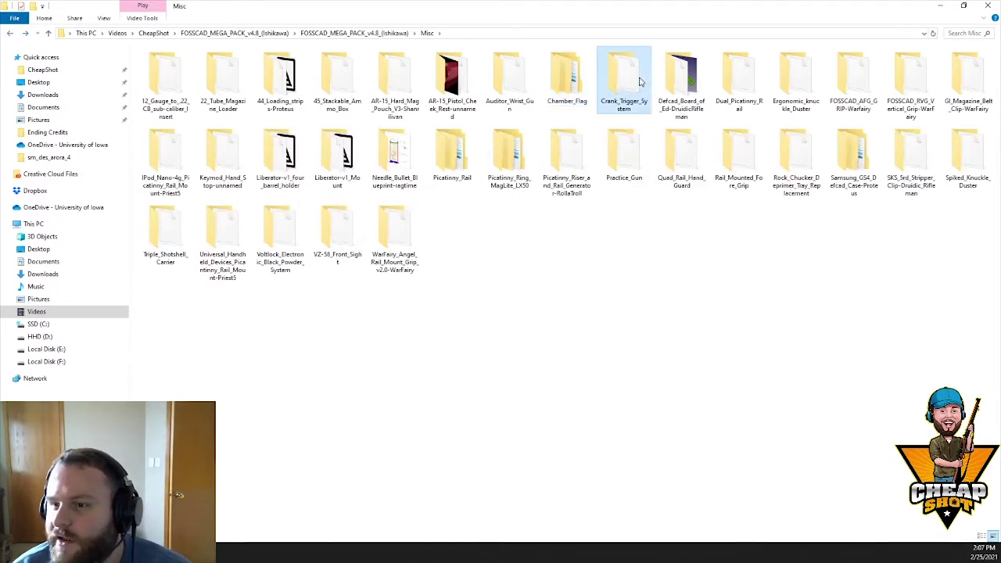
left_click(728, 79)
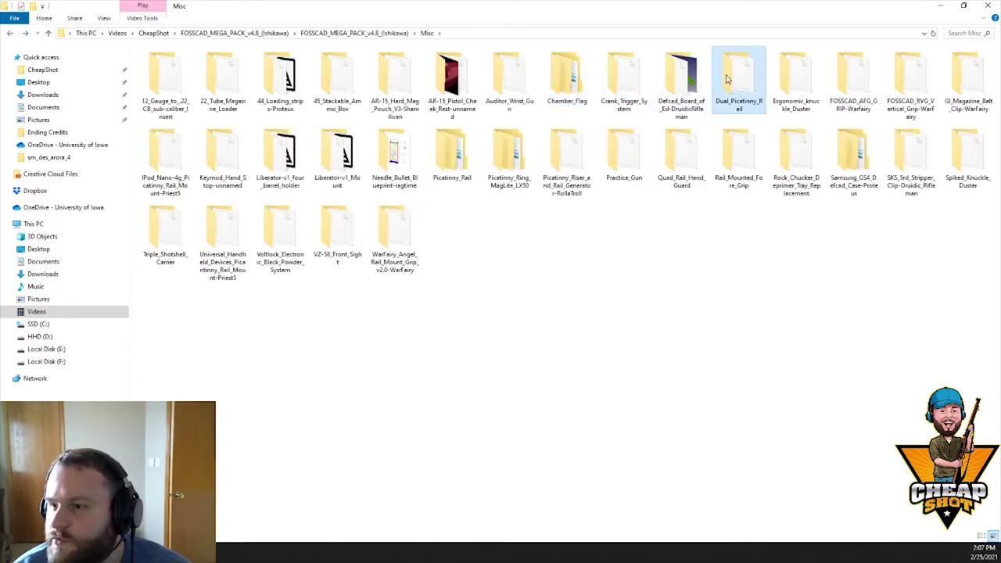
double_click(740, 147)
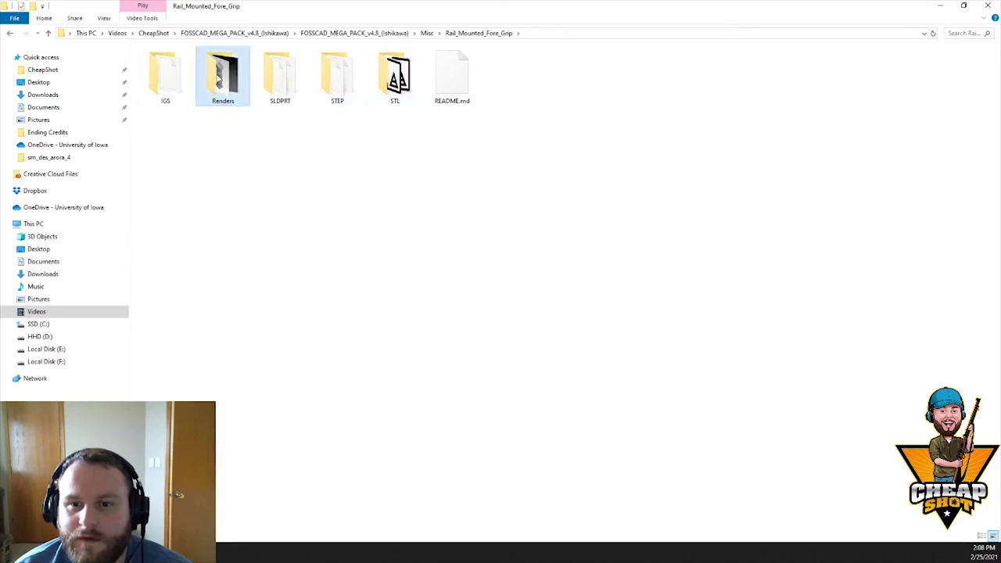
double_click(223, 86)
double_click(180, 88)
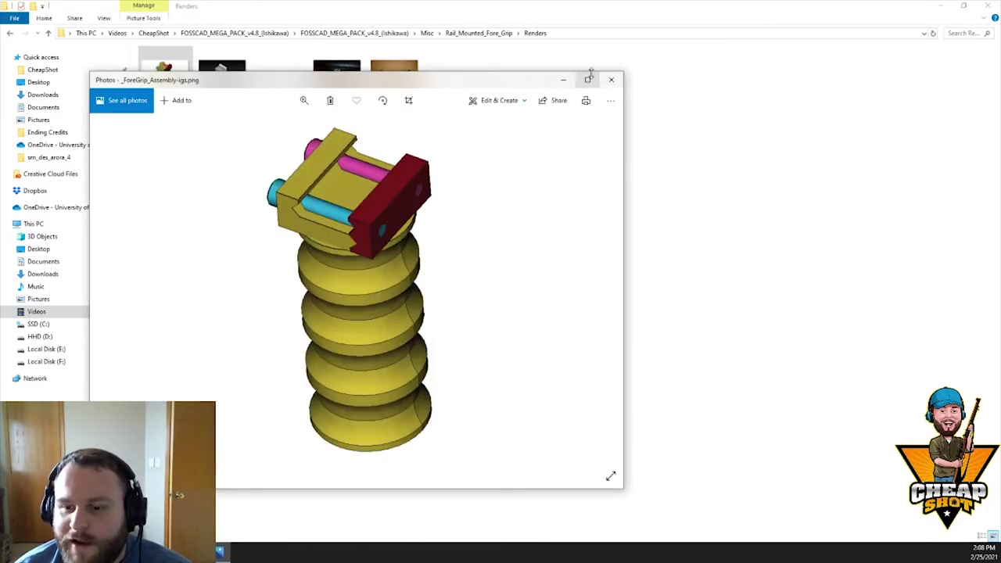
left_click(611, 79)
View the P1010451, 6 and ForeGrip images, and open the STL folder of Rail_Mounted_Fore_Grip.
double_click(394, 78)
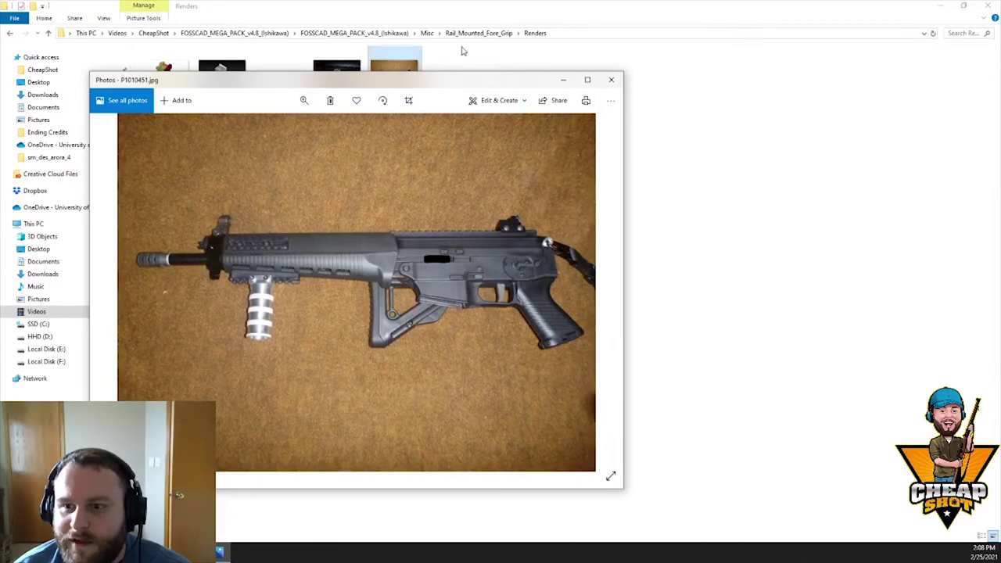
left_click(611, 79)
left_click(223, 82)
double_click(224, 84)
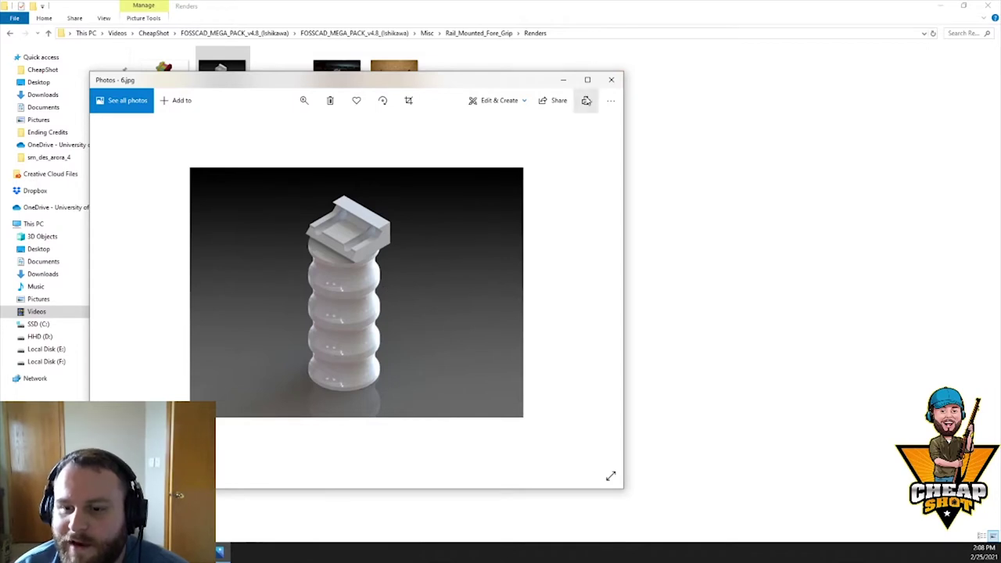
left_click(611, 79)
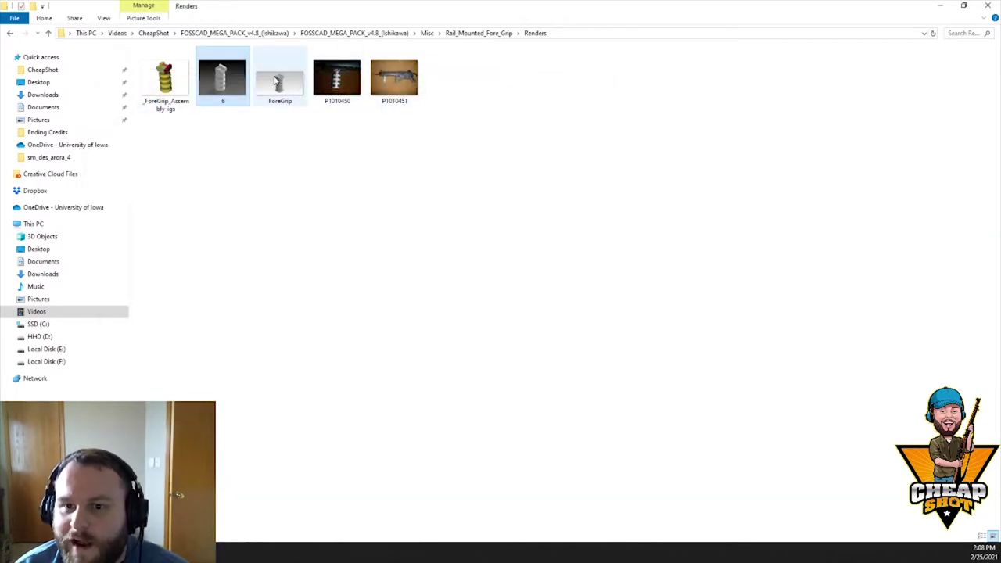
double_click(280, 82)
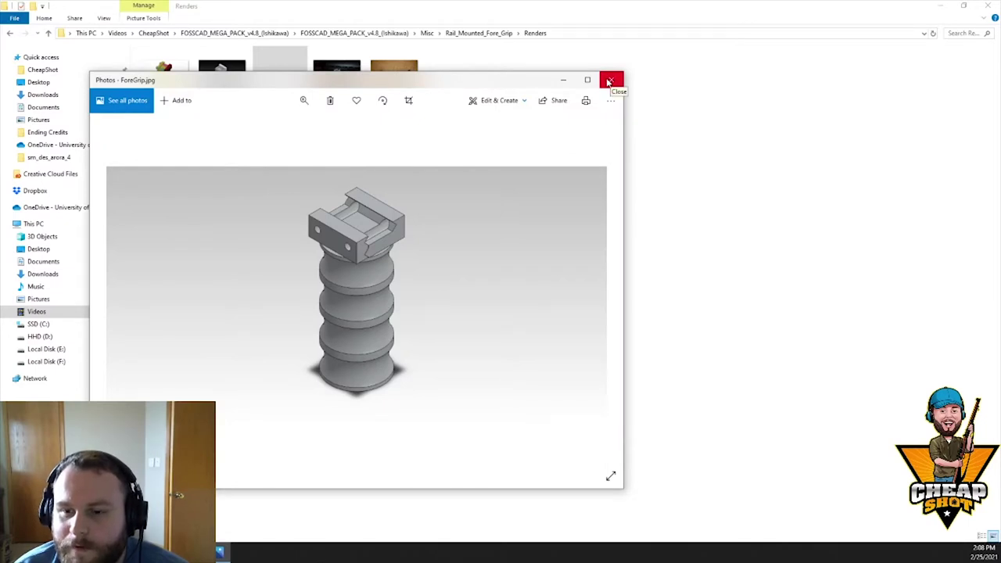
left_click(609, 81)
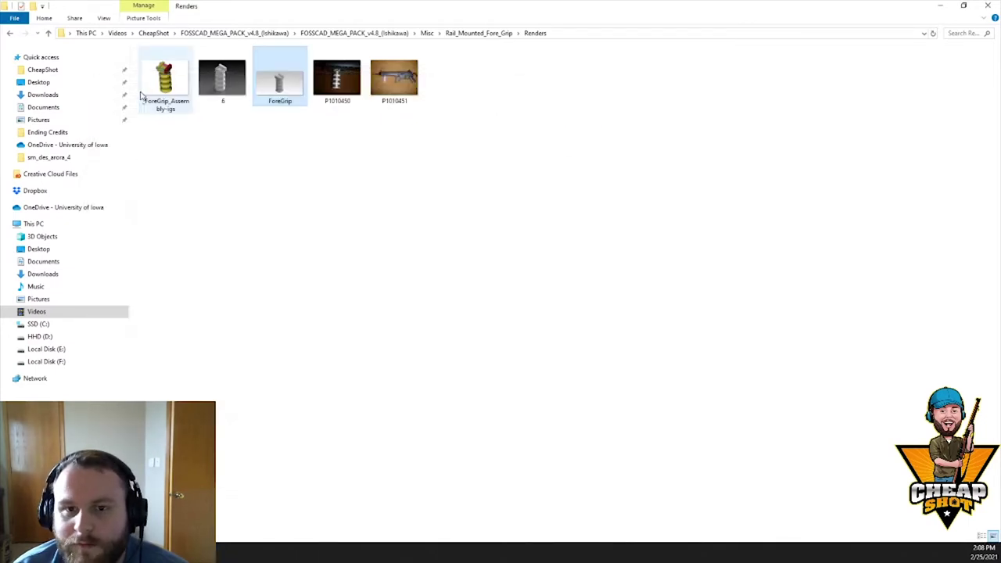
left_click(11, 35)
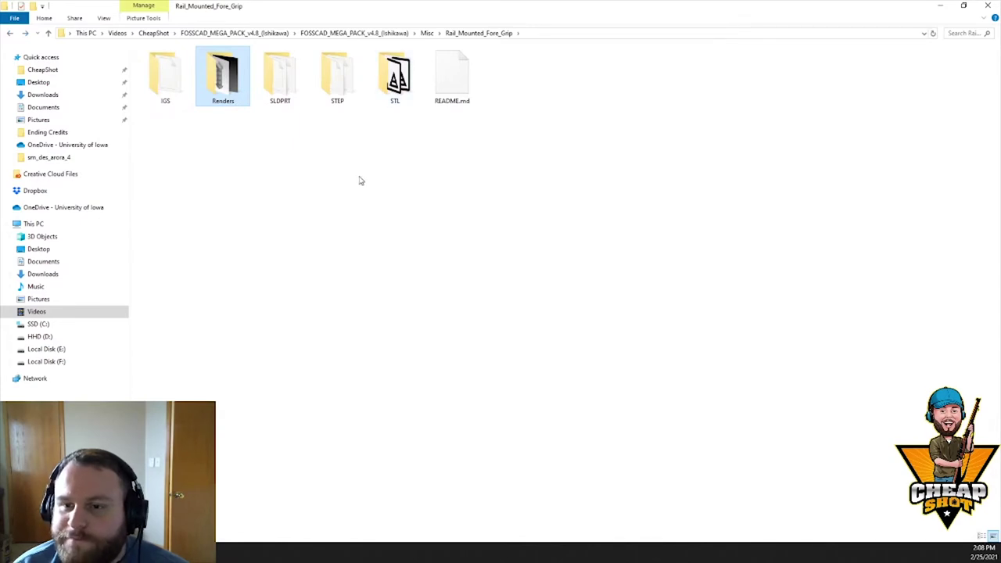
double_click(396, 90)
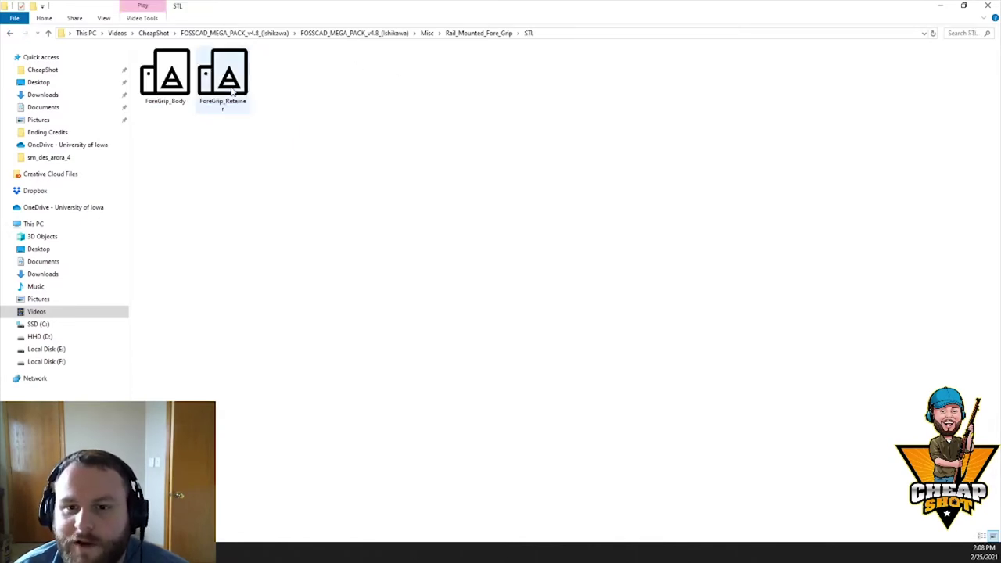
Dismiss the Fusion 360 add-in message and switch to a maximized Ultimaker Cura window.
key("alt+Tab")
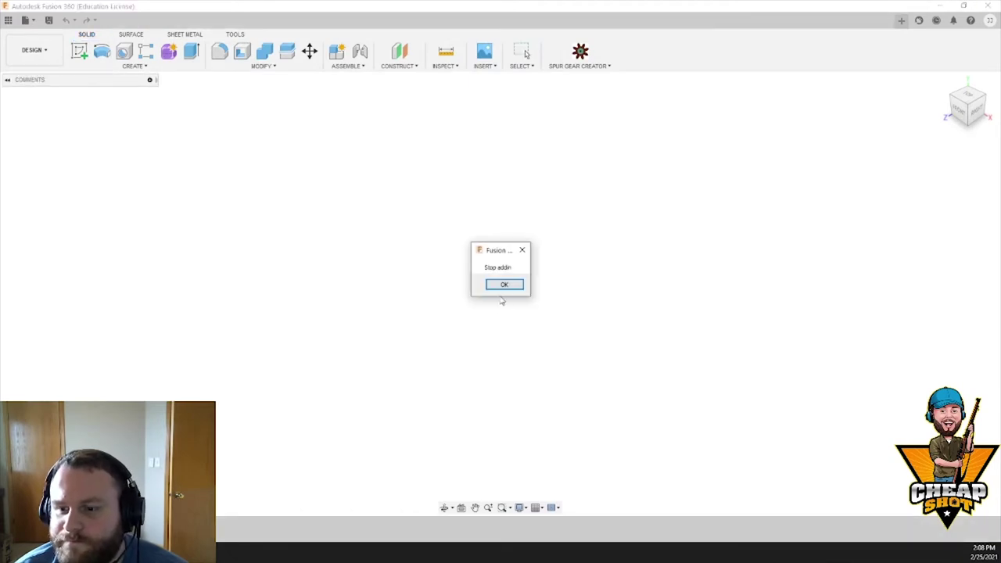
left_click(503, 285)
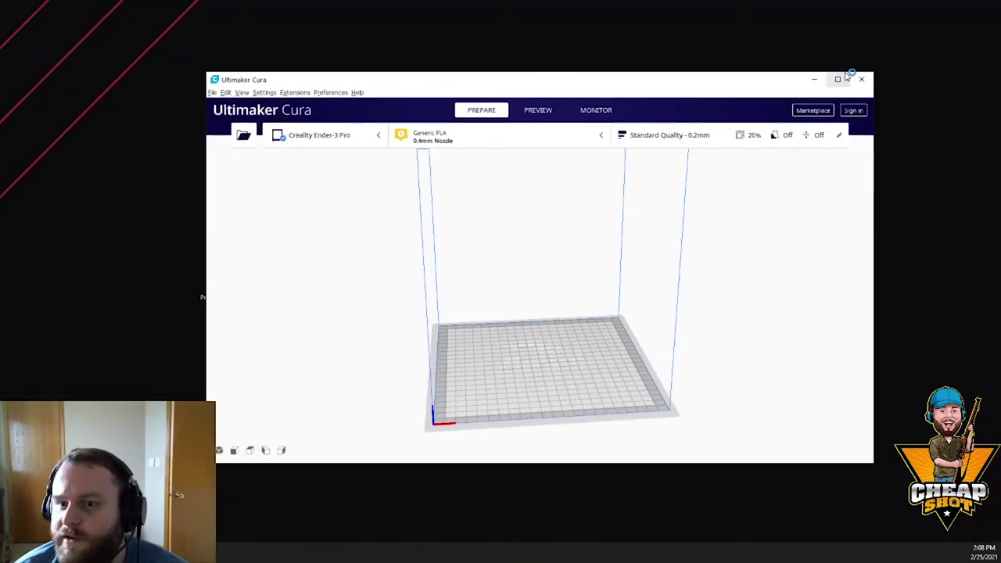
left_click(838, 79)
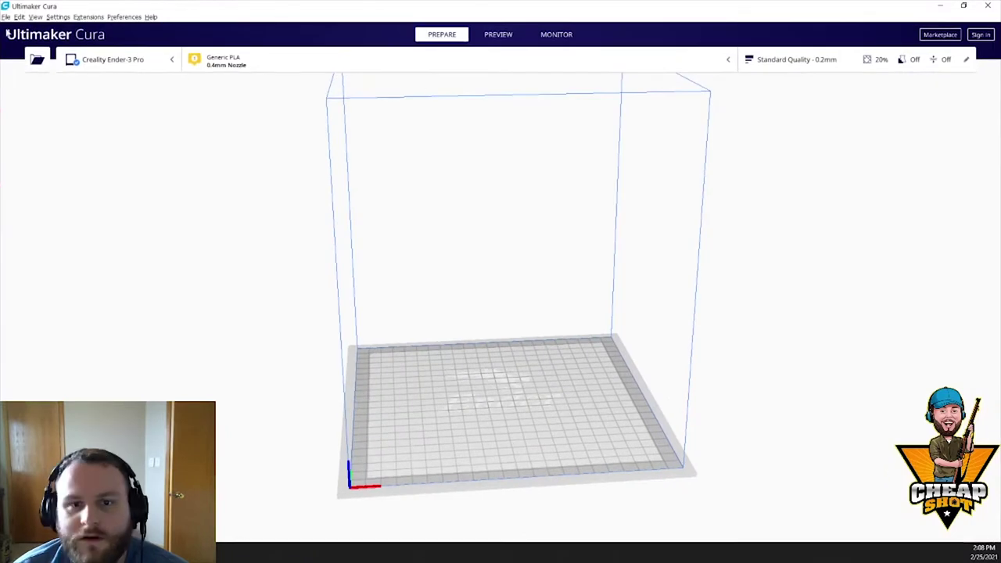
Import ForeGrip_Body and ForeGrip_Retainer together from the STL folder of Rail_Mounted_Fore_Grip.
left_click(39, 63)
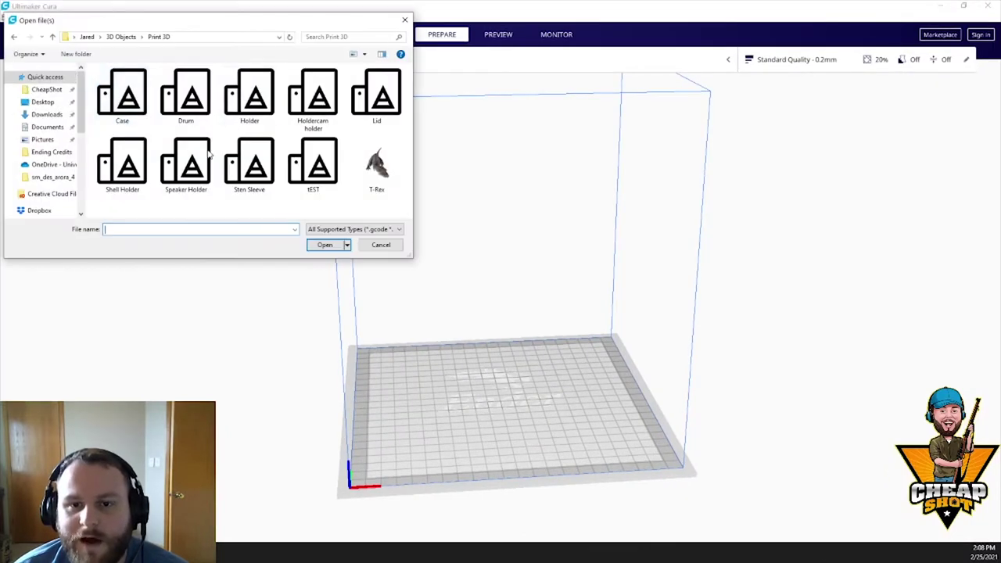
left_click(47, 89)
double_click(148, 96)
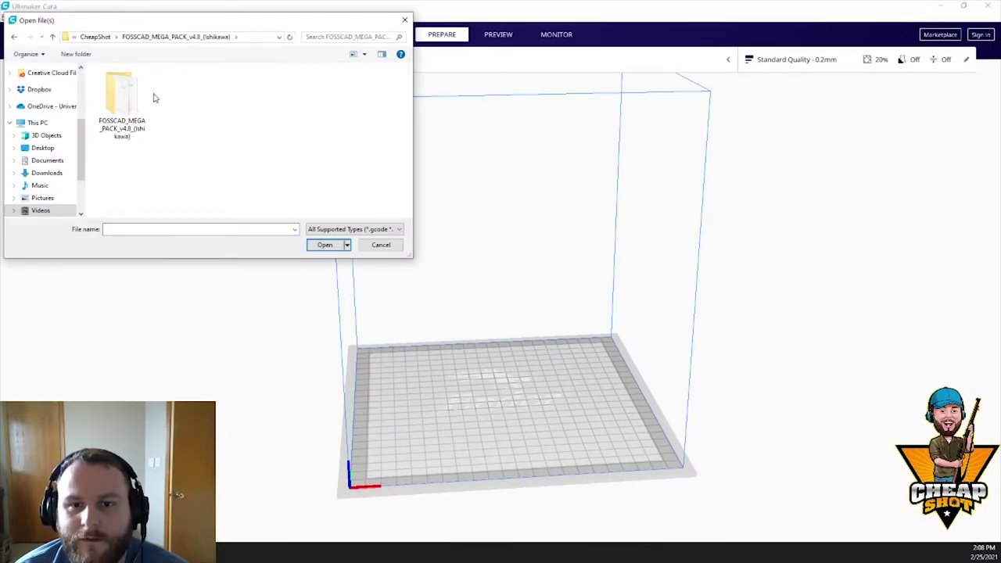
double_click(149, 99)
double_click(299, 109)
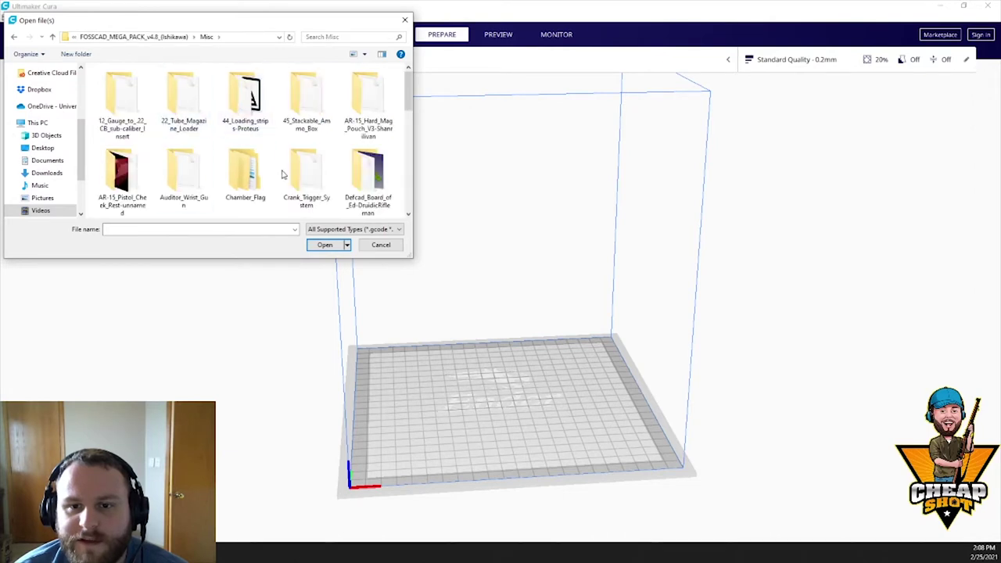
scroll(283, 172, "down", 3)
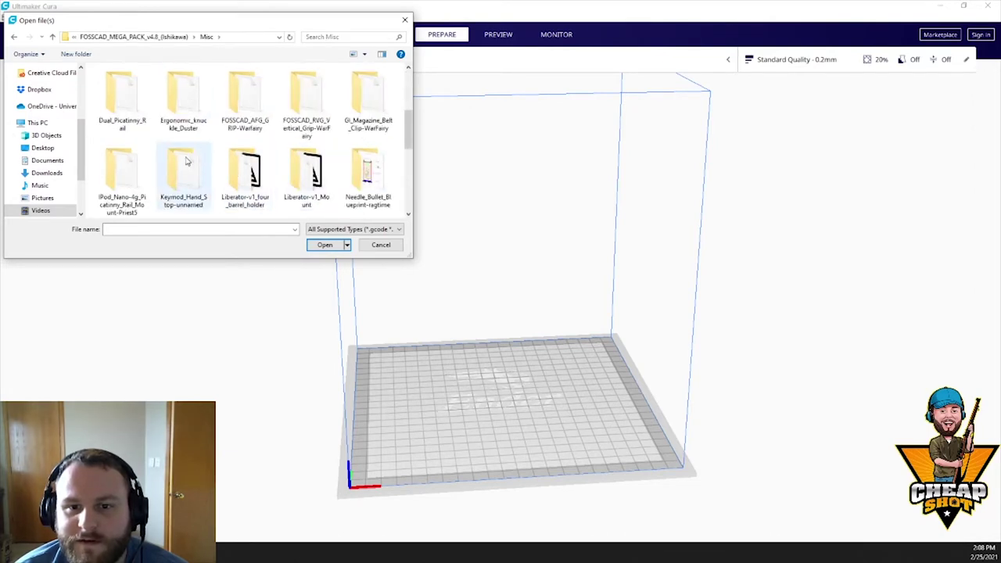
scroll(243, 131, "up", 2)
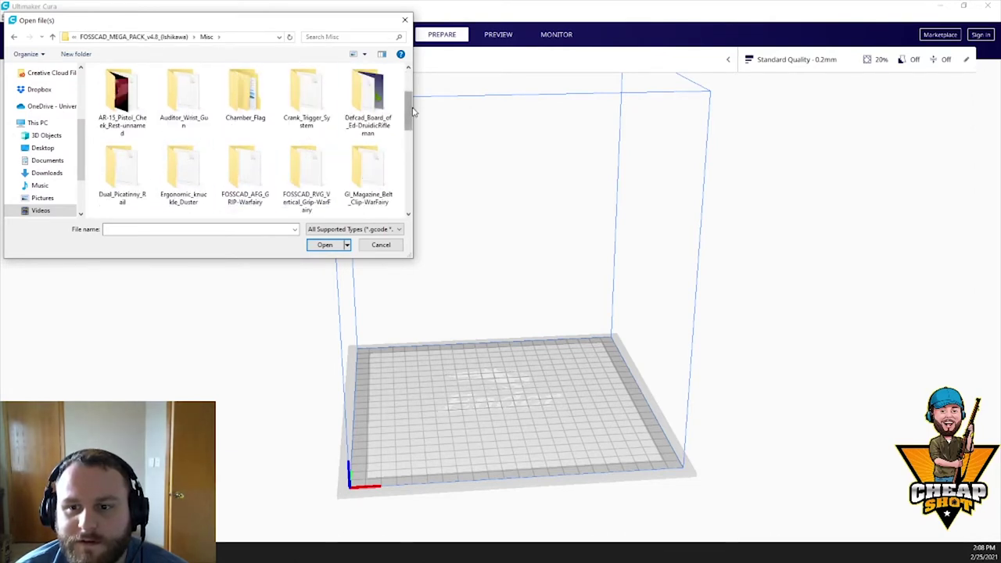
left_click_drag(408, 112, 404, 170)
double_click(118, 182)
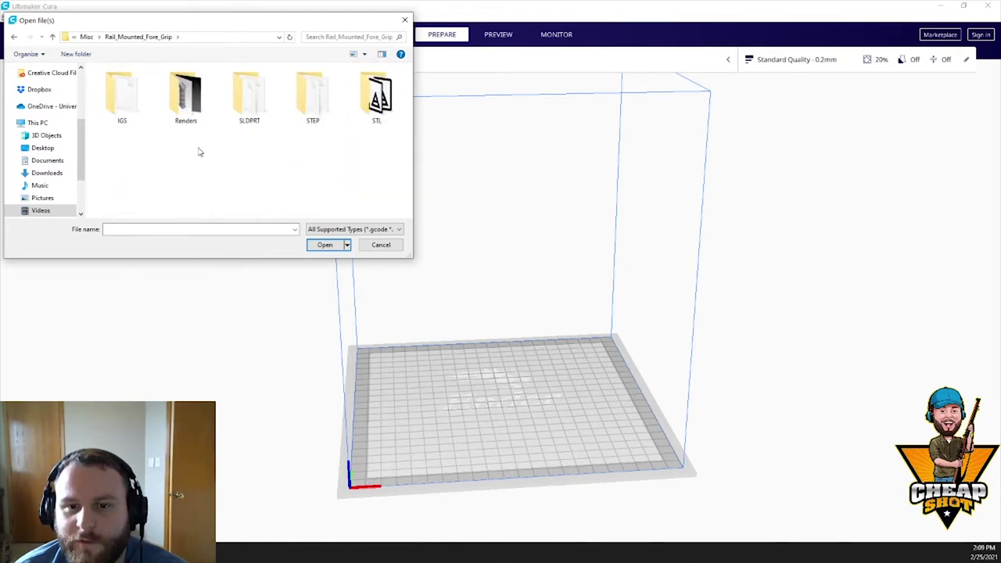
double_click(374, 94)
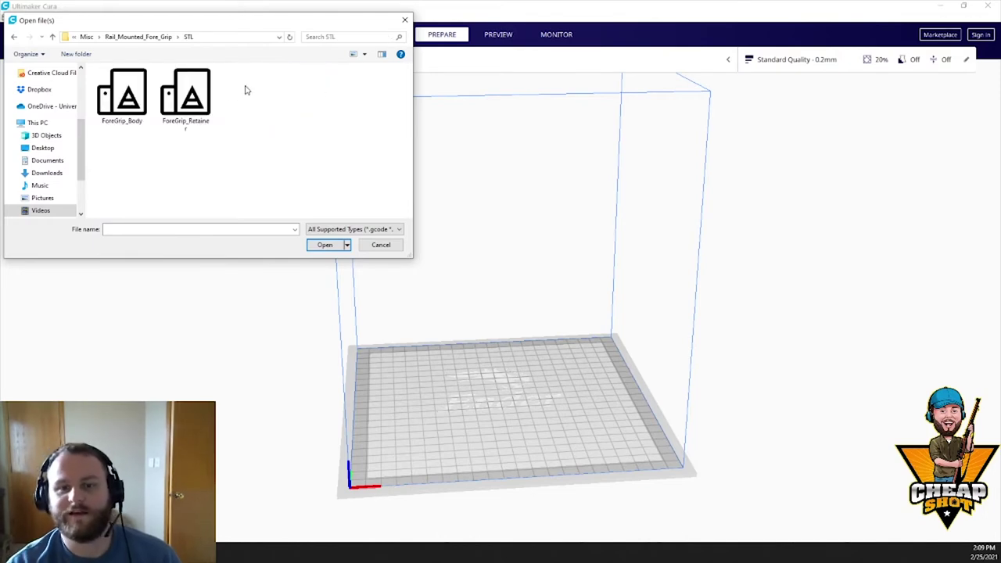
left_click_drag(253, 139, 91, 66)
left_click(325, 245)
Move the fore grip retainer along the X axis so it sits apart from the grip body on the build plate.
scroll(499, 327, "up", 5)
right_click_drag(550, 344, 592, 343)
left_click(678, 320)
right_click_drag(677, 321, 596, 352)
left_click(596, 352)
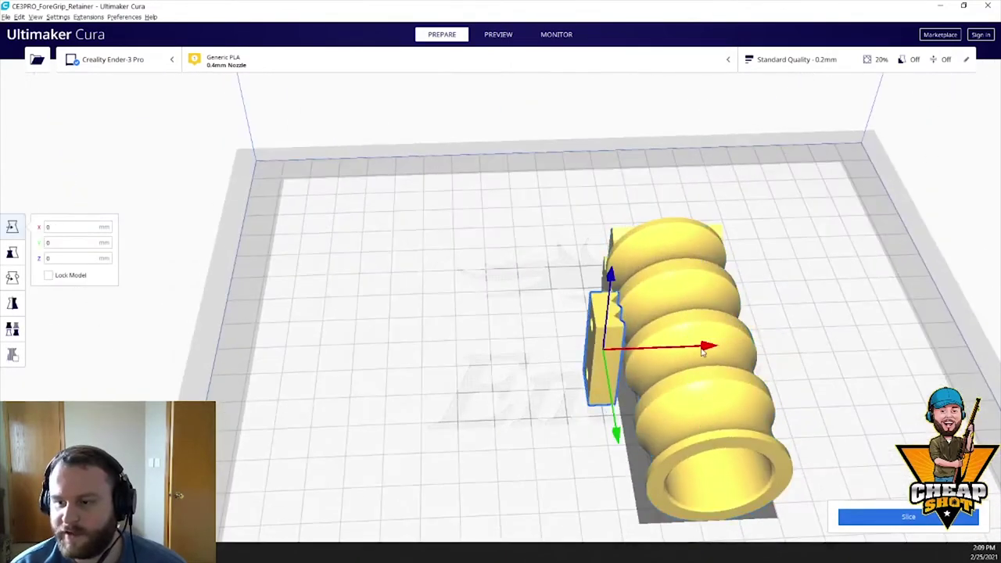
left_click_drag(596, 352, 317, 362)
Rotate the grip body so it stands upright on the build plate with its rail mount at the upper end.
right_click_drag(512, 324, 481, 289)
left_click(481, 289)
left_click(12, 278)
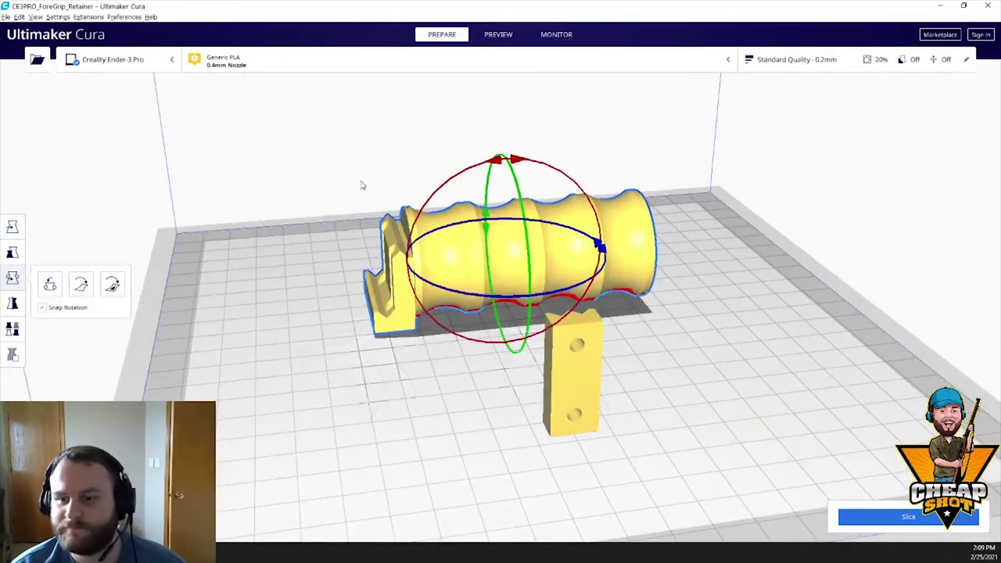
left_click_drag(503, 182, 650, 315)
right_click_drag(650, 315, 485, 266)
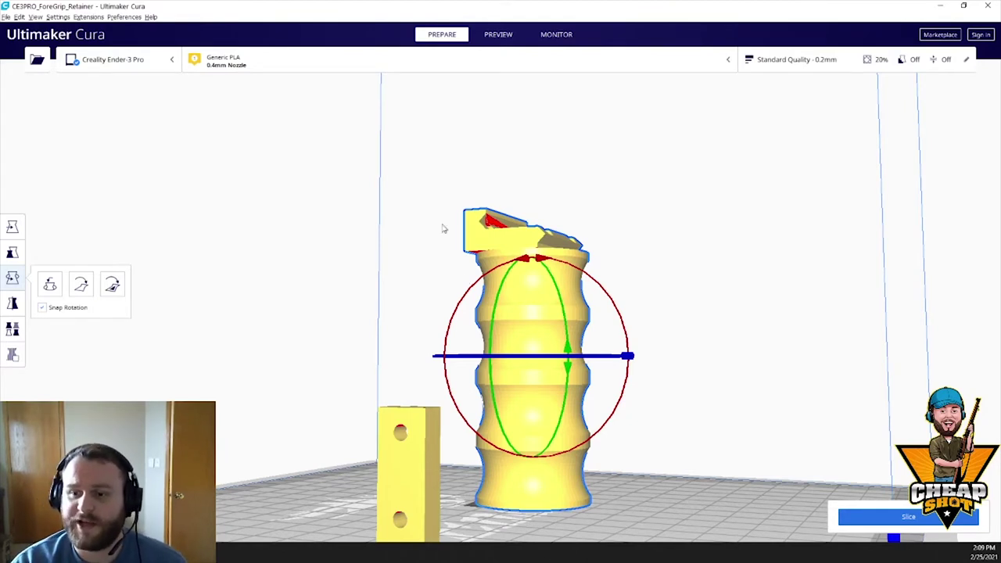
right_click_drag(483, 258, 508, 260)
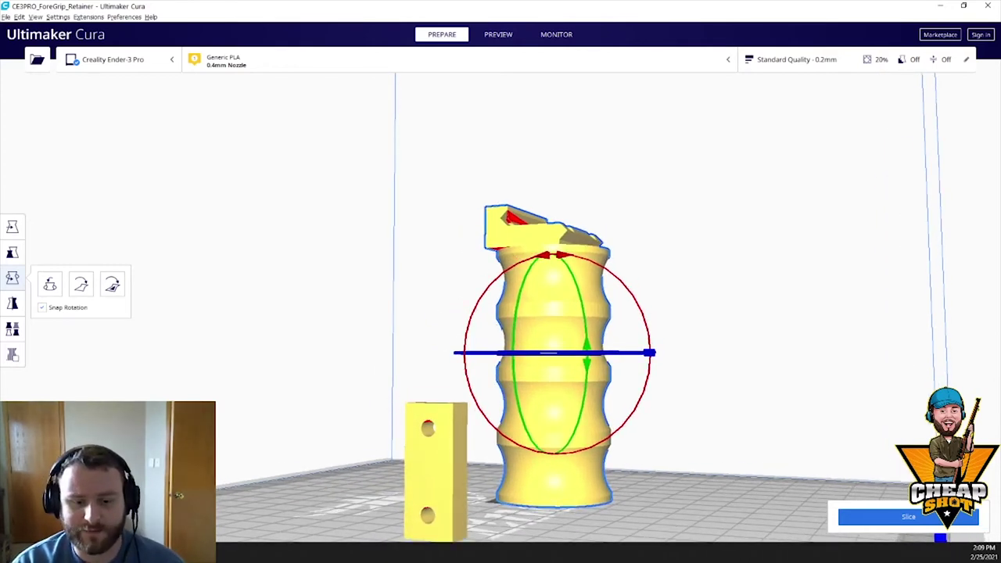
Search for Autodesk Fusion 360, launch it and minimize the Cura window.
key("super")
type("fusion")
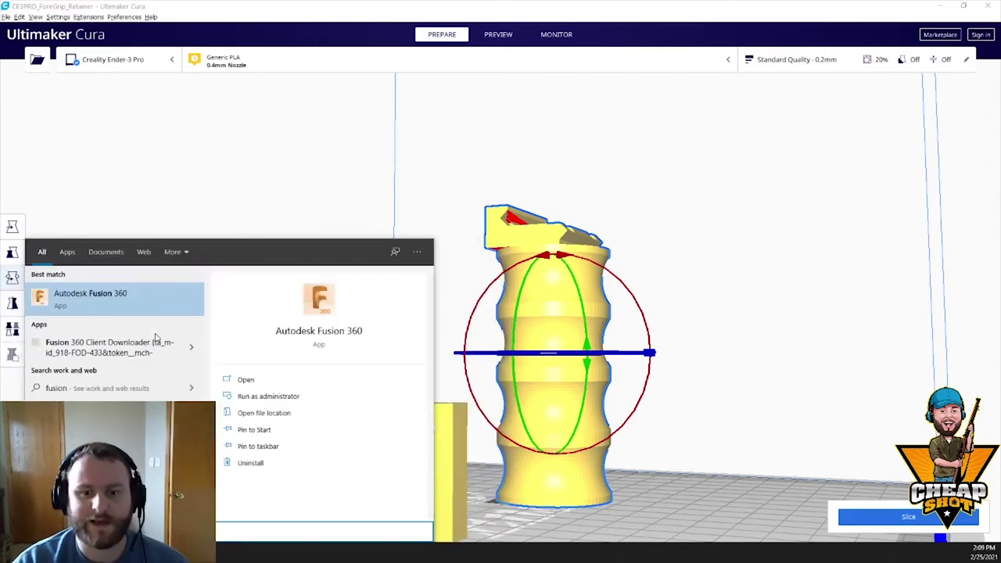
left_click(157, 296)
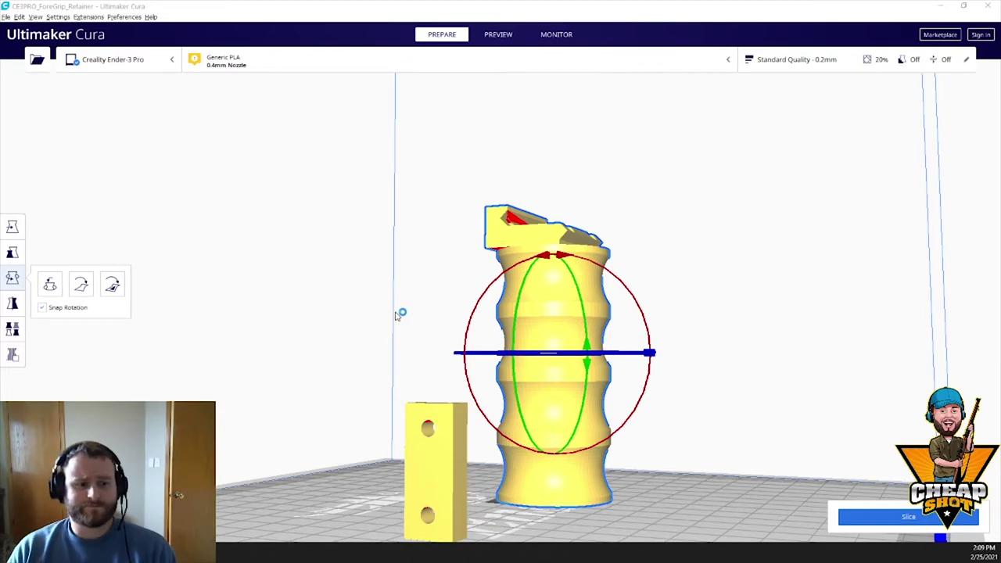
left_click(942, 6)
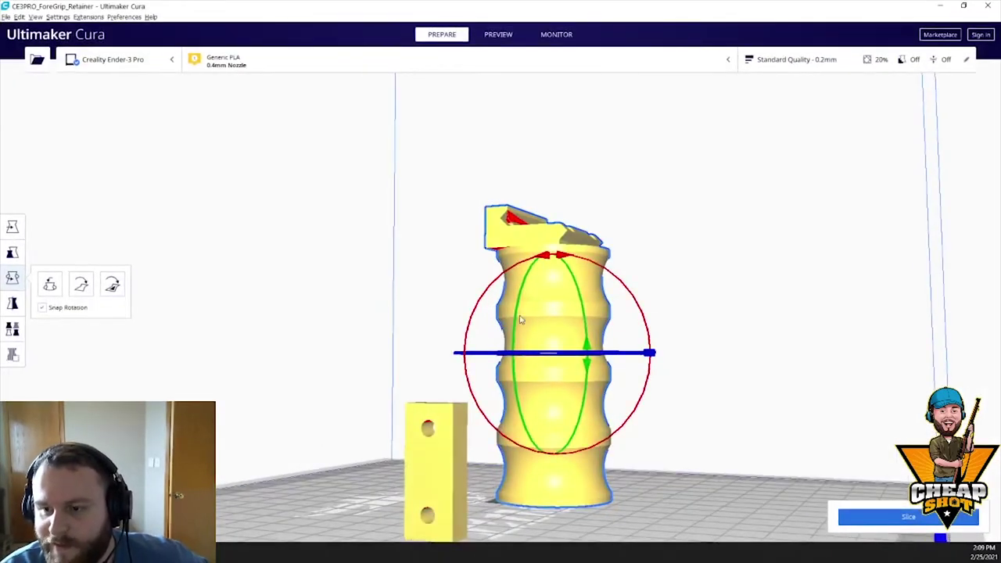
Flip the upright grip body so its rail mount rests on the build plate and the open tube end faces up.
middle_click_drag(521, 319, 499, 232)
right_click_drag(576, 256, 499, 210)
left_click_drag(508, 208, 727, 456)
right_click_drag(727, 456, 595, 367)
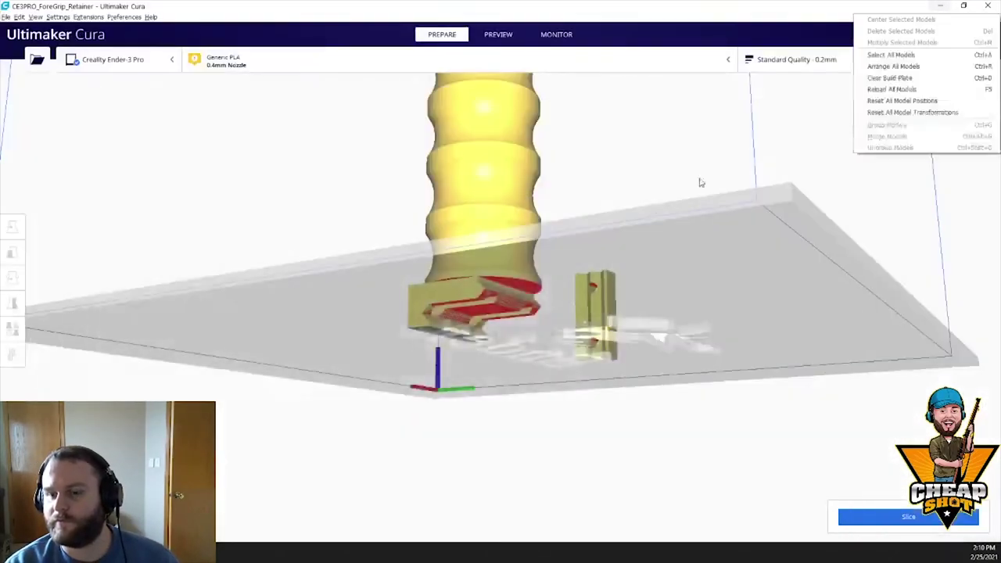
right_click_drag(699, 180, 551, 333)
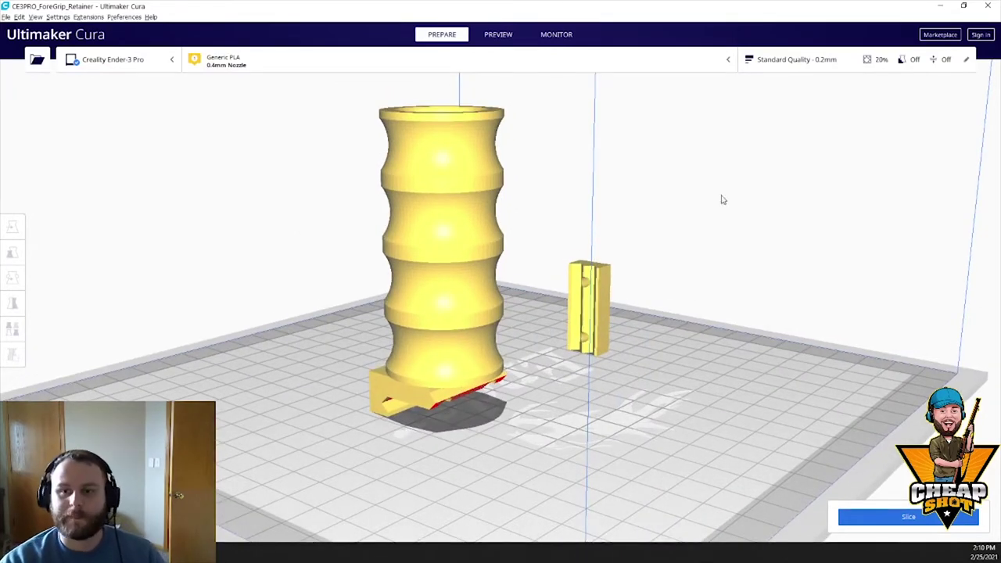
right_click_drag(476, 286, 505, 209)
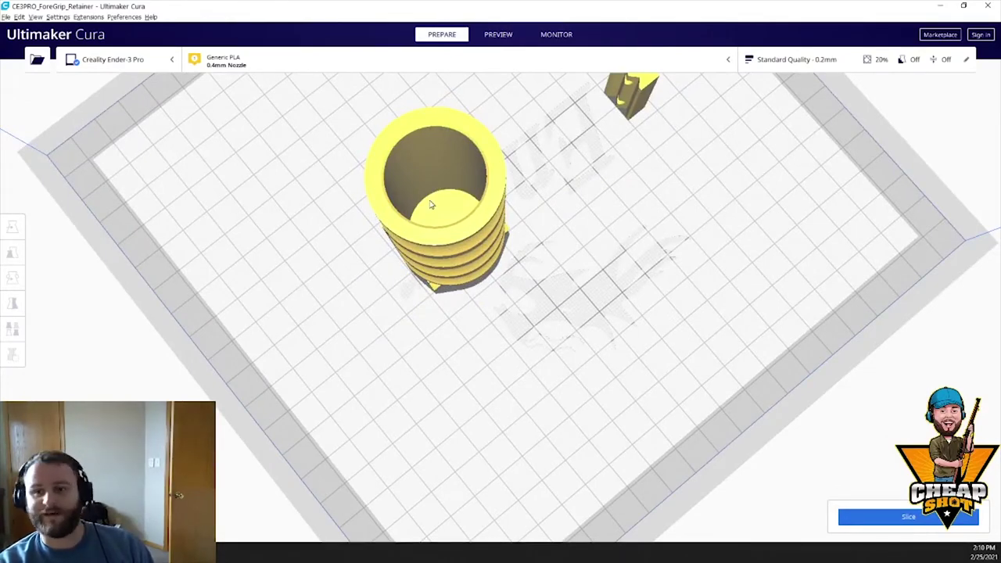
right_click_drag(445, 207, 499, 220)
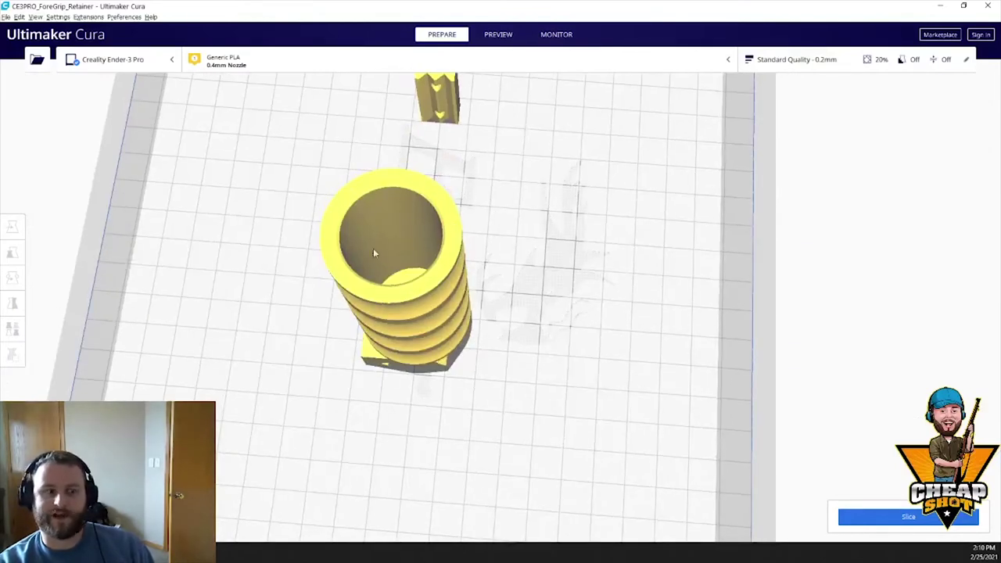
right_click_drag(383, 253, 389, 338)
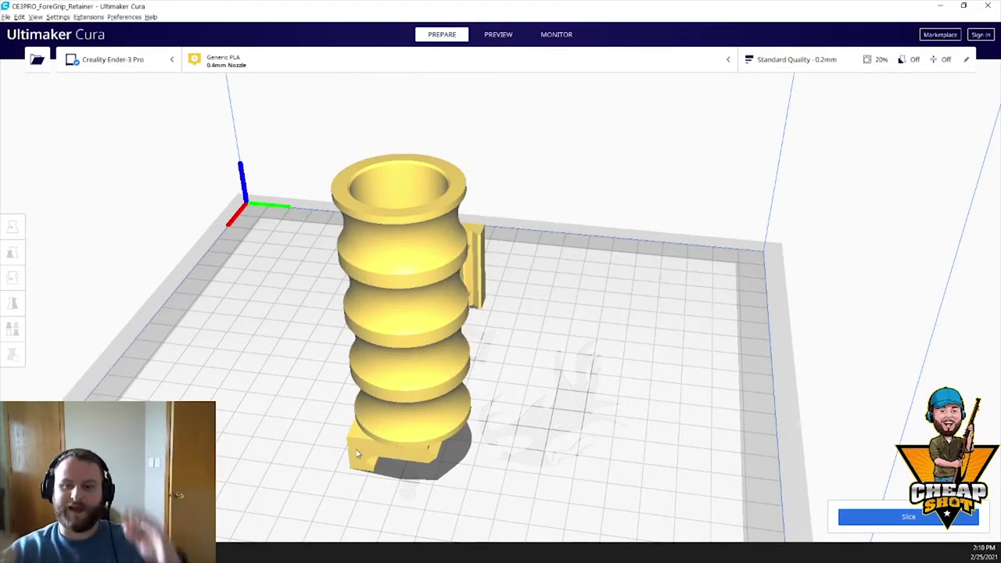
right_click_drag(391, 379, 424, 288)
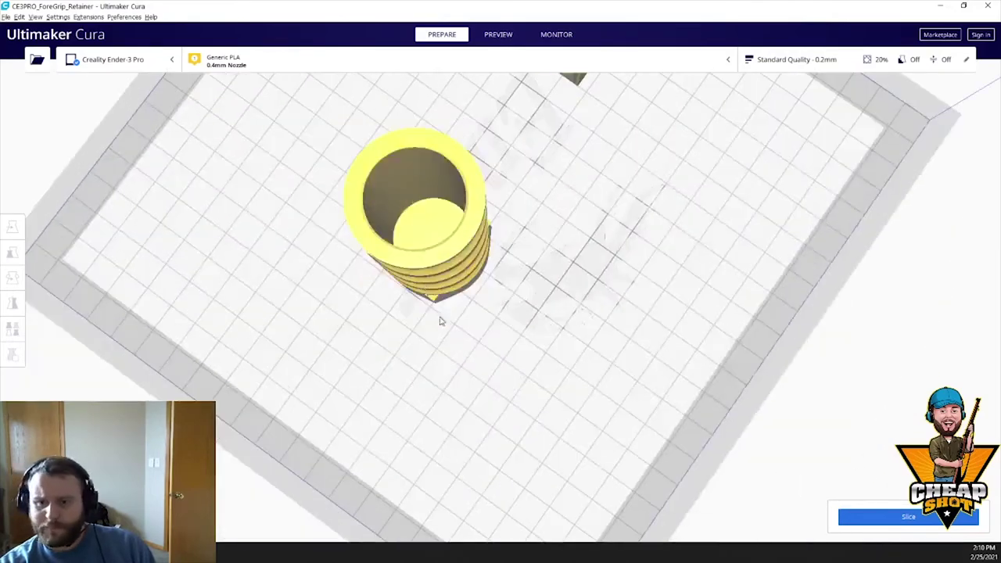
Rotate the retainer so it lies flat on the build plate with its grooved side facing up.
right_click_drag(449, 207, 536, 397)
left_click(449, 297)
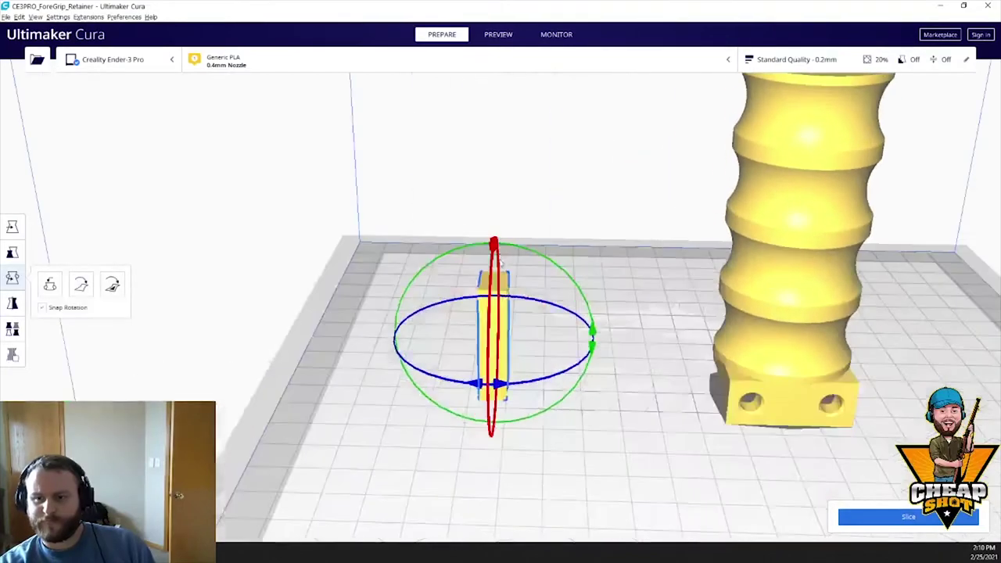
left_click_drag(480, 245, 384, 426)
right_click_drag(592, 513, 9, 205)
Move the retainer along the X axis toward the grip body, to about X -19.2 mm.
left_click(11, 226)
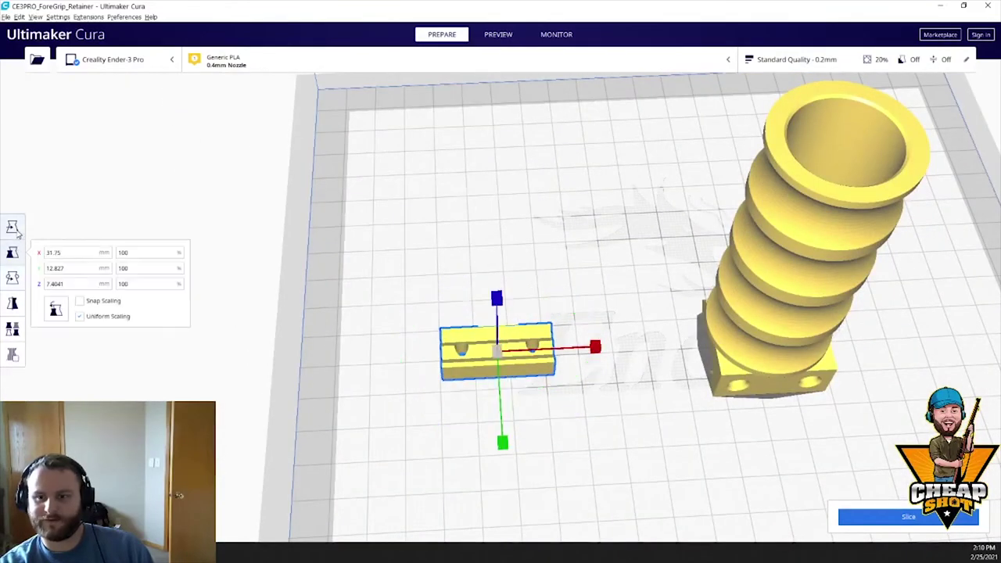
left_click_drag(604, 346, 716, 348)
right_click_drag(726, 431, 439, 407)
scroll(40, 382, "down", 5)
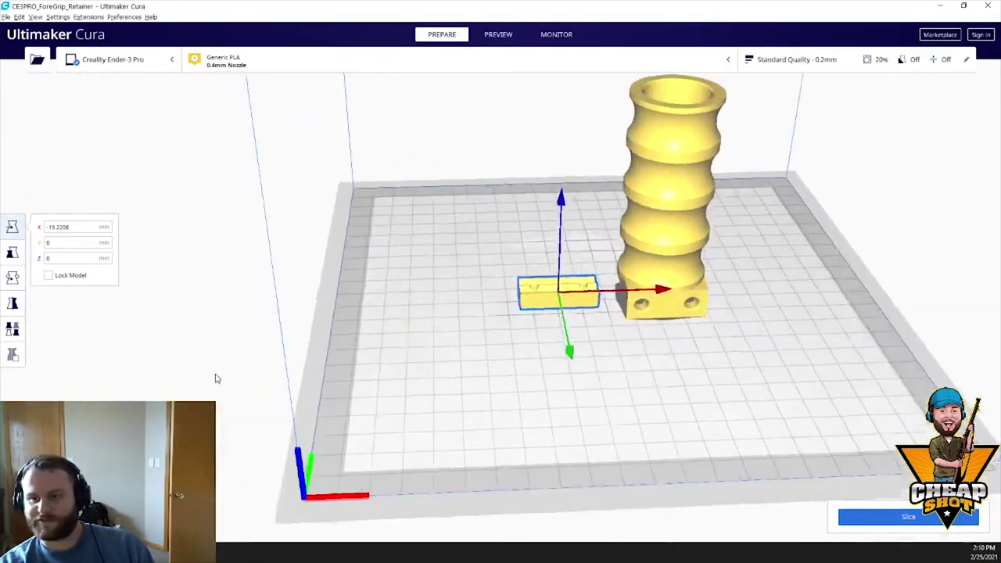
Turn the grip body about its vertical axis so the mount's screw-hole face points away from the front of the build plate.
left_click(692, 317)
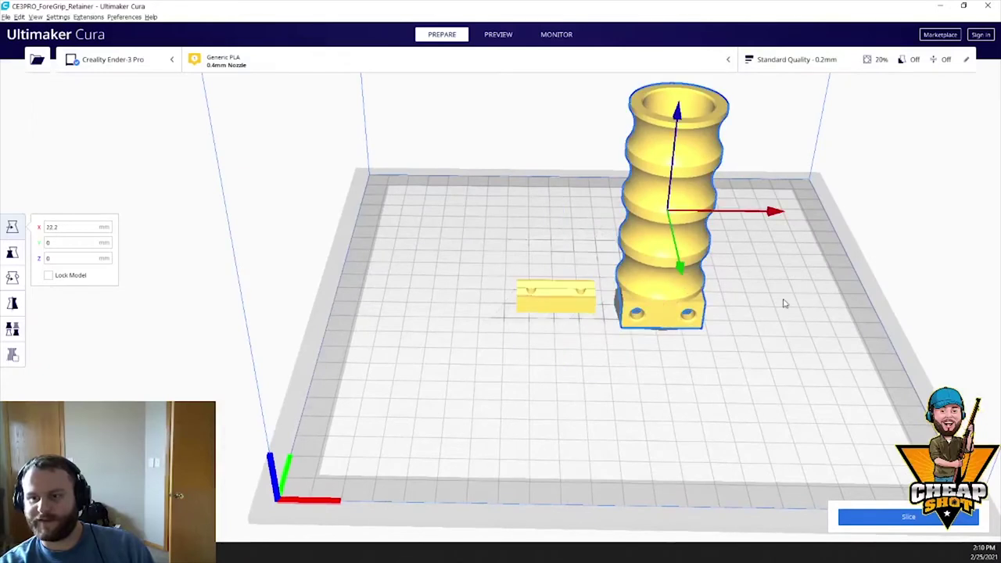
left_click(11, 278)
left_click_drag(699, 270, 640, 15)
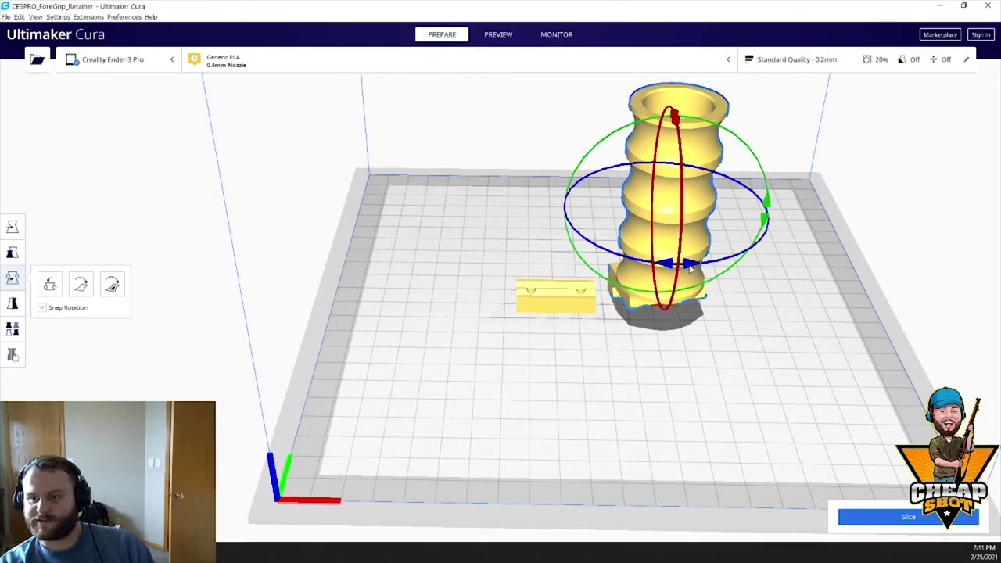
left_click_drag(690, 268, 664, 270)
Move the retainer along the X axis closer to the grip body, to about X -13.7 mm.
right_click_drag(664, 270, 472, 385)
scroll(458, 299, "up", 3)
scroll(457, 299, "down", 2)
left_click(406, 403)
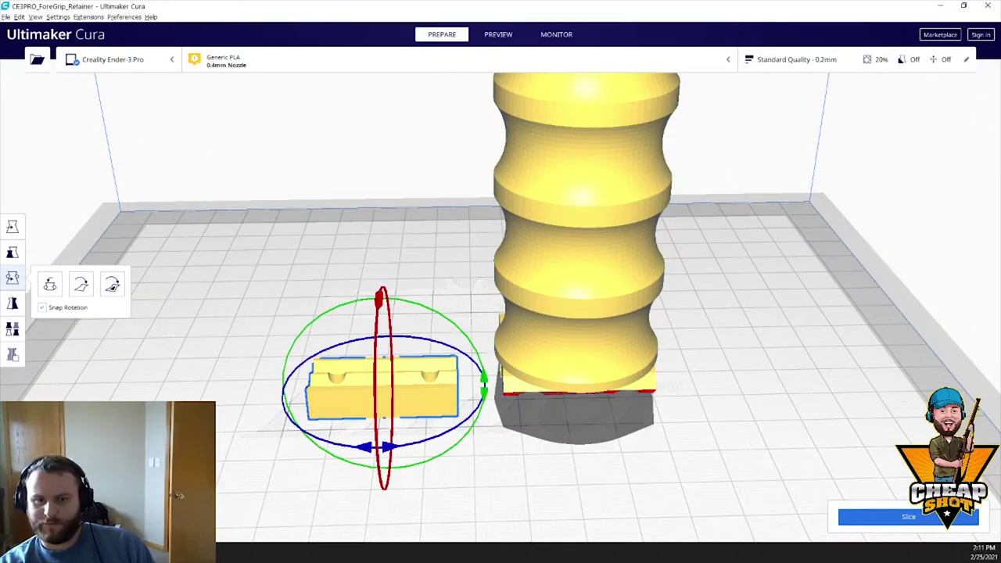
key("t")
left_click_drag(493, 395, 516, 391)
Slice both parts with Skirt as the build plate adhesion type and show the layer preview.
left_click(798, 60)
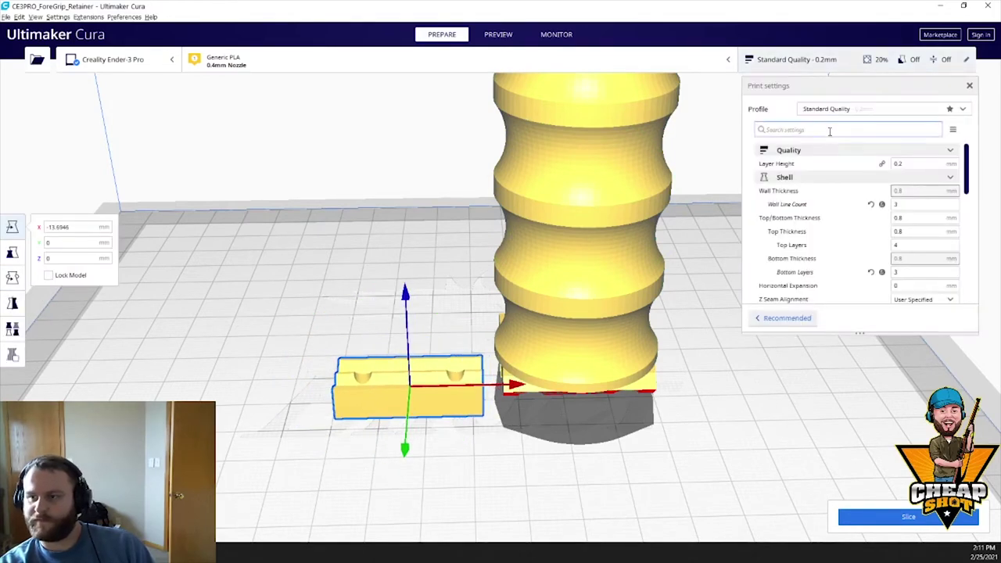
scroll(876, 234, "down", 5)
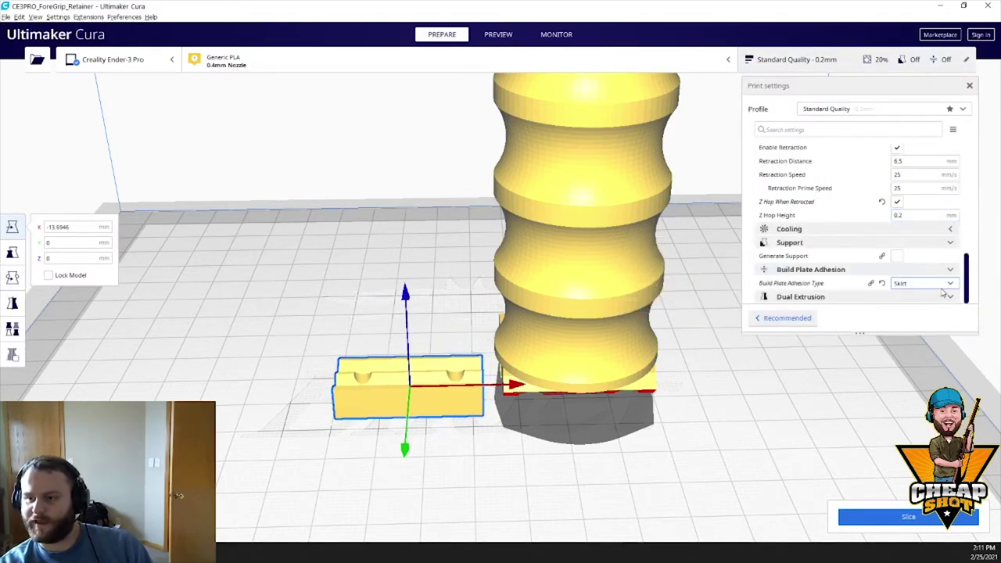
left_click(942, 285)
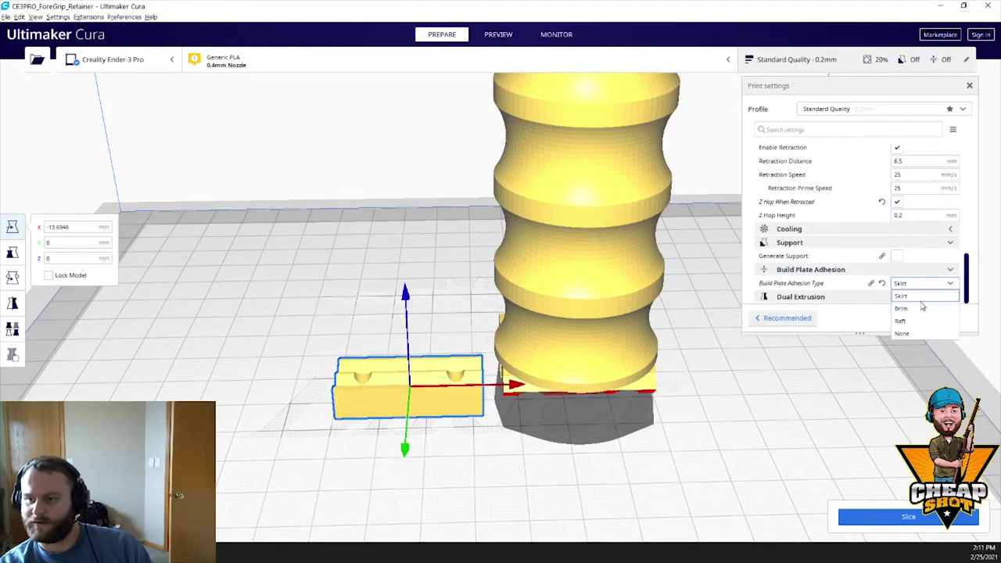
left_click(923, 297)
left_click(920, 517)
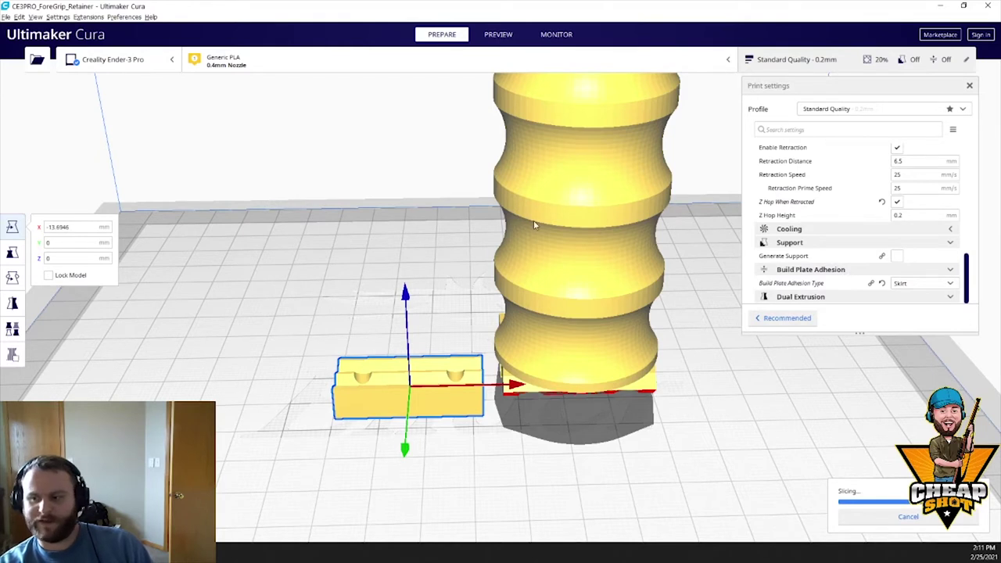
left_click(498, 34)
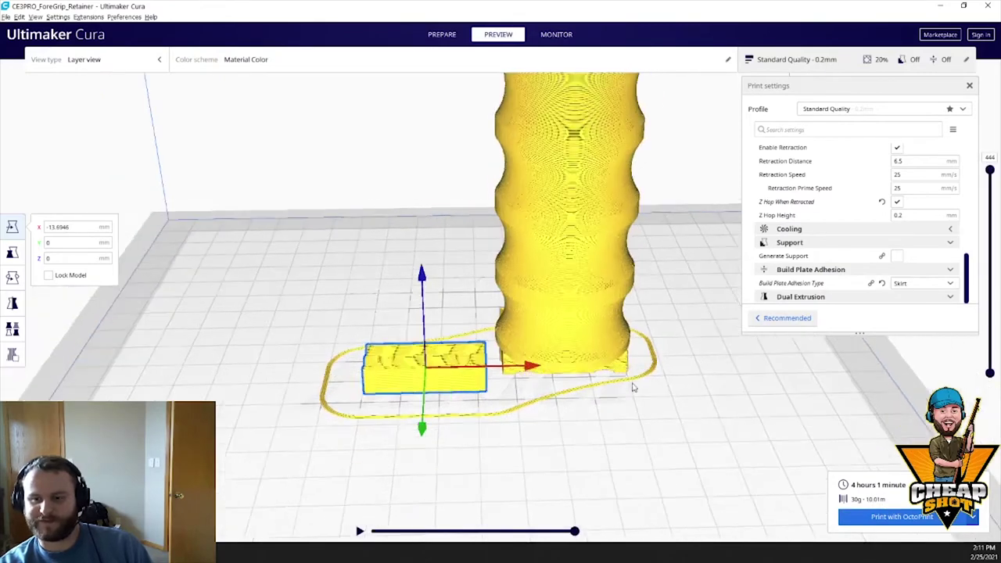
Set the build plate adhesion type to Brim and inspect the brim around both parts in the layer preview.
left_click(939, 283)
left_click(923, 309)
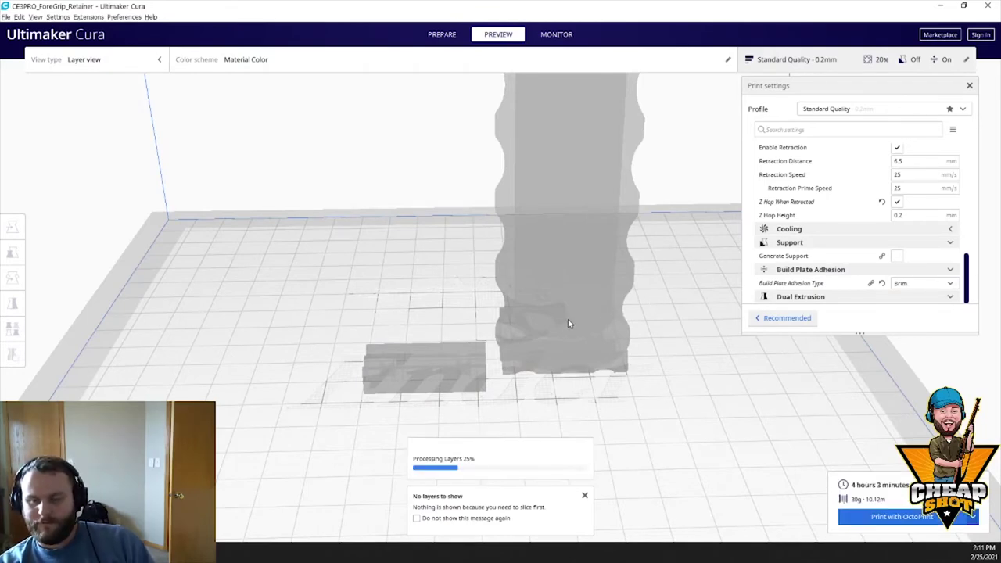
right_click_drag(568, 324, 485, 414)
scroll(634, 384, "up", 3)
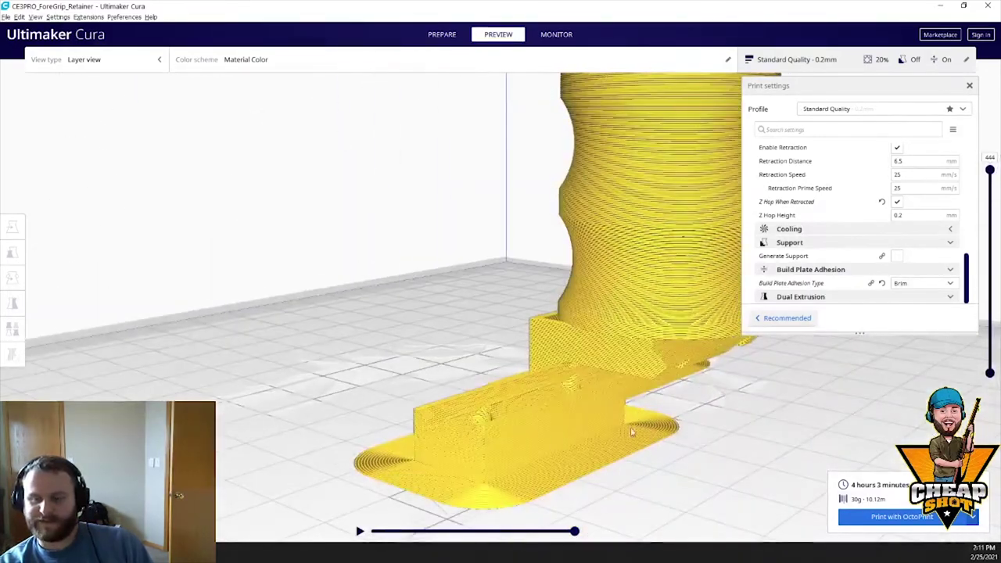
right_click_drag(632, 432, 687, 319)
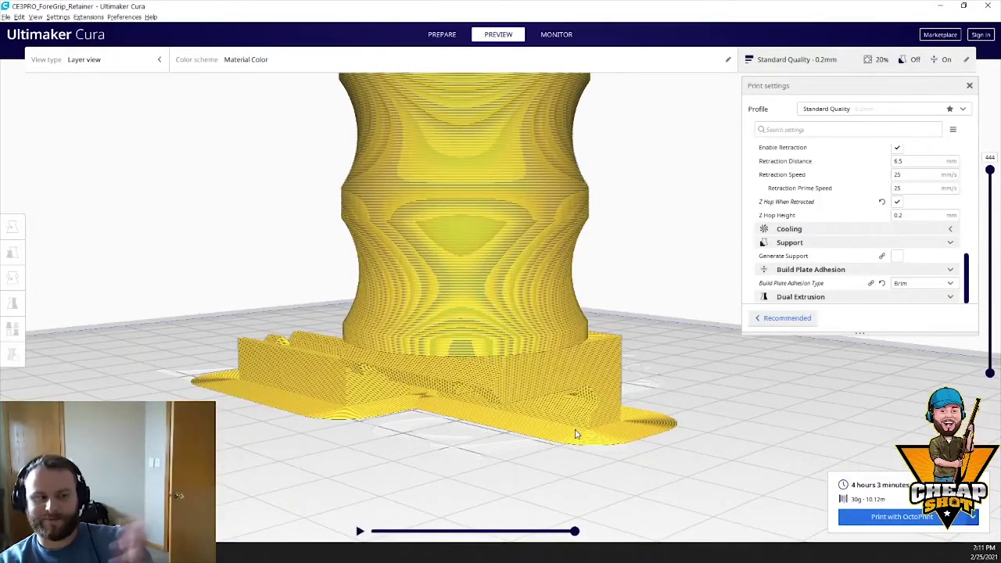
Enable Generate Support, slice both parts again and inspect the supports under the rail mount.
left_click(897, 257)
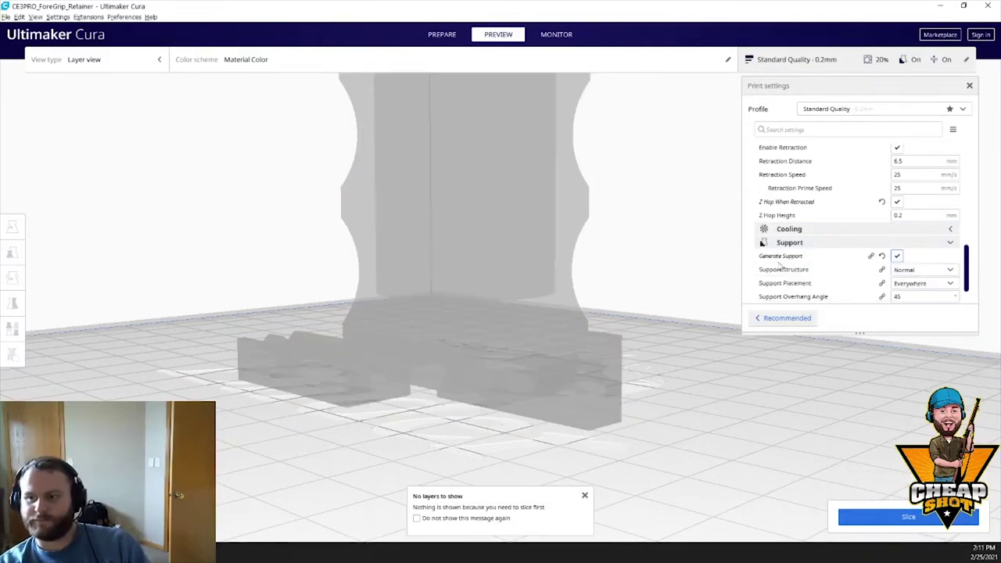
left_click(904, 512)
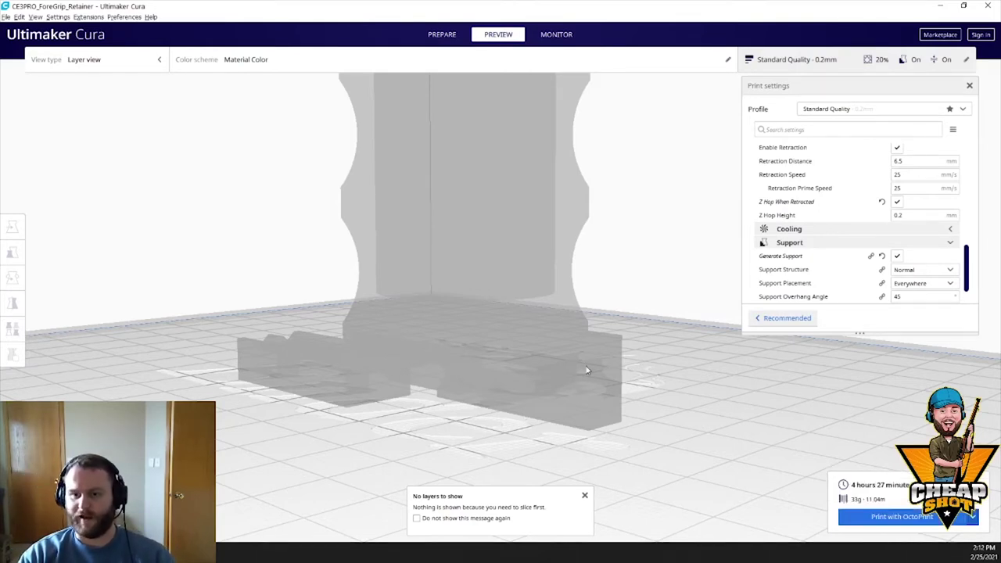
scroll(568, 363, "up", 5)
right_click_drag(714, 366, 563, 331)
scroll(561, 268, "down", 5)
right_click_drag(556, 267, 816, 149)
Set the Wall Line Count in the shell settings to 4.
scroll(902, 205, "up", 5)
scroll(902, 205, "up", 4)
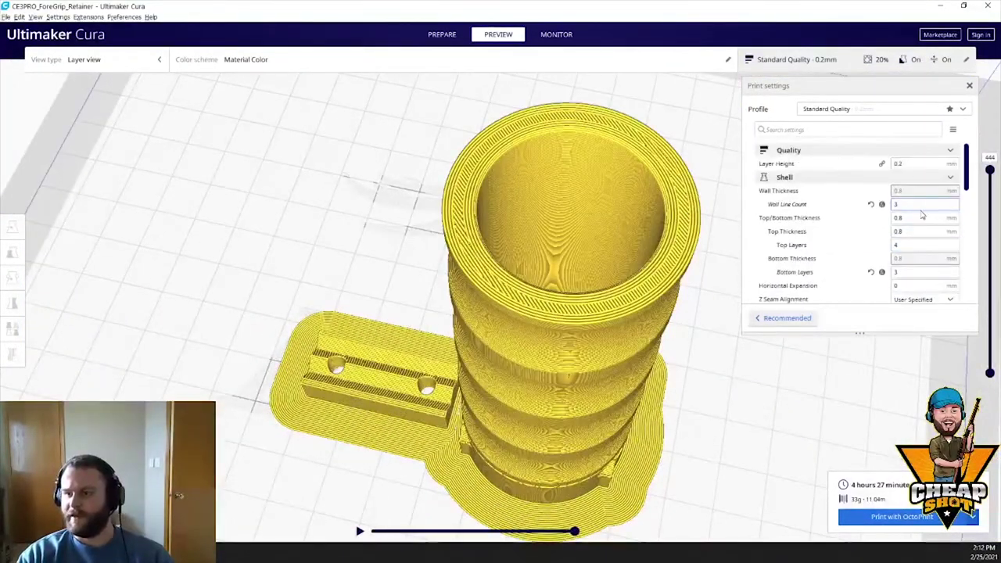
left_click(908, 205)
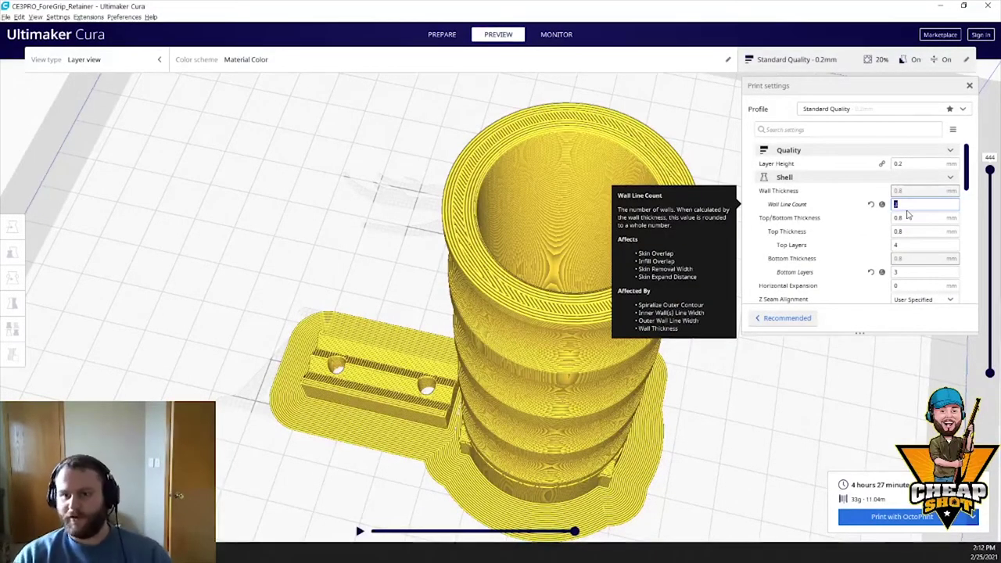
type("4")
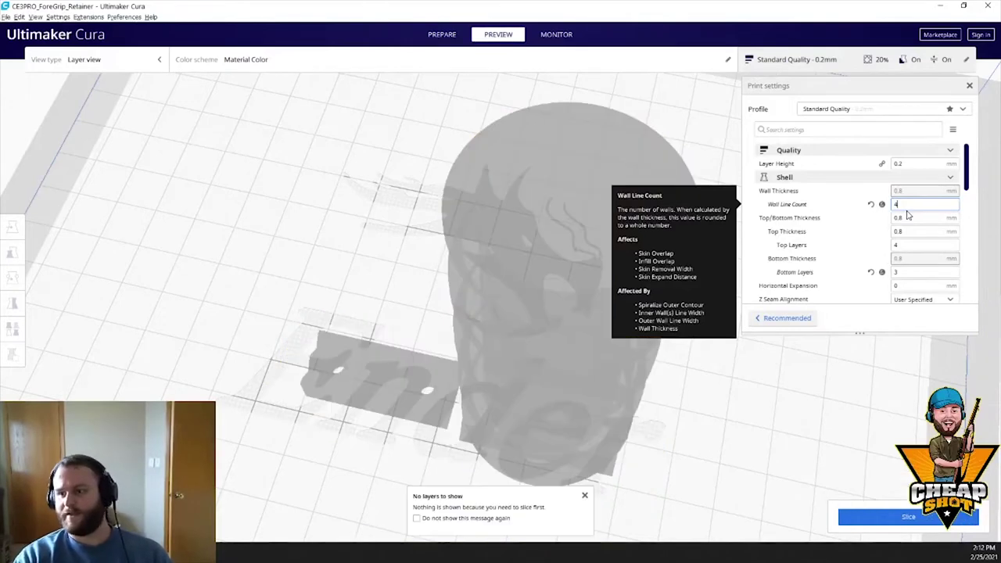
Keep Bottom Layers at 3 and choose User Specified as the Z Seam Alignment.
left_click(909, 271)
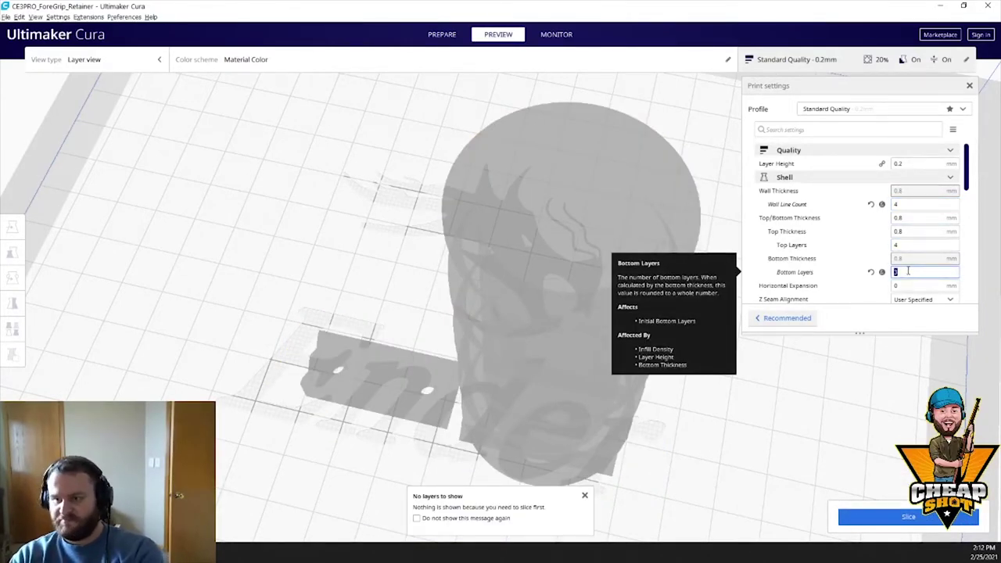
scroll(880, 250, "down", 1)
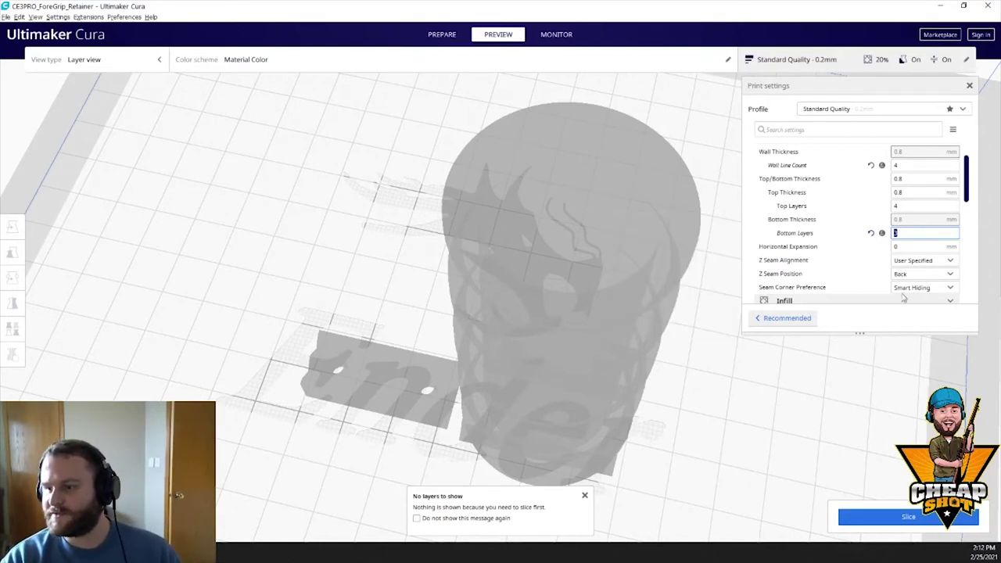
left_click(920, 261)
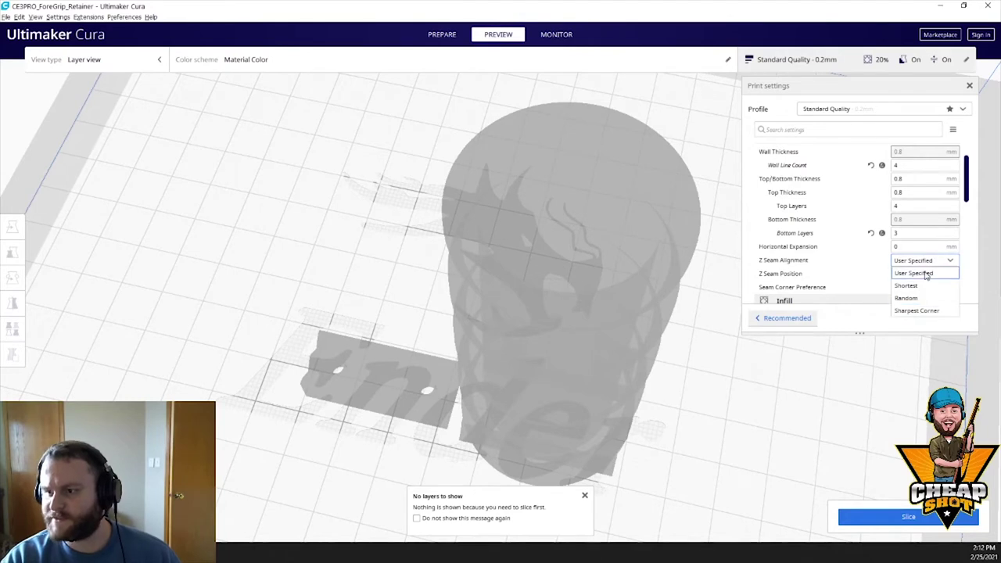
left_click(914, 273)
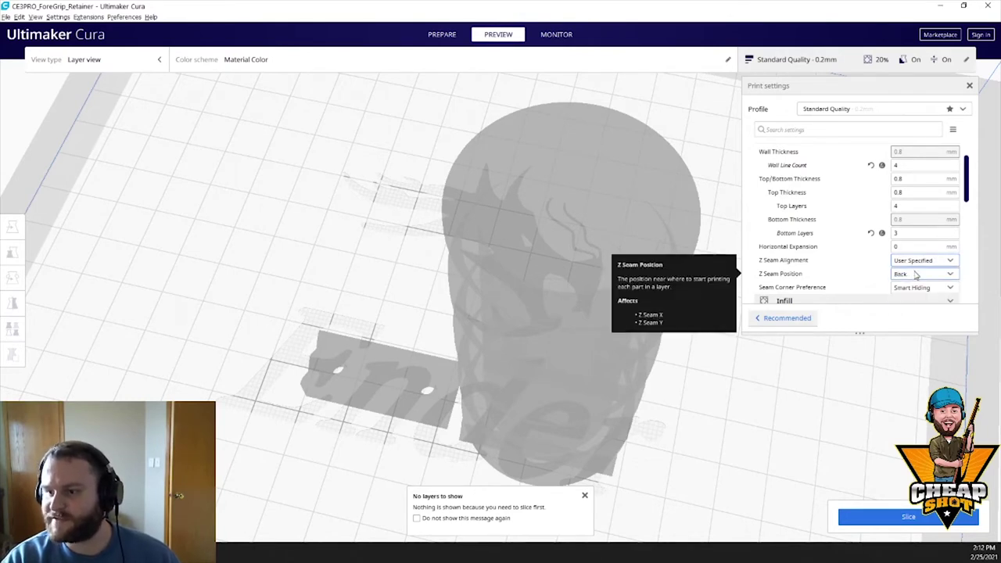
Slice both parts and inspect the infill and supports at layer 23 in the layer preview.
scroll(778, 297, "down", 3)
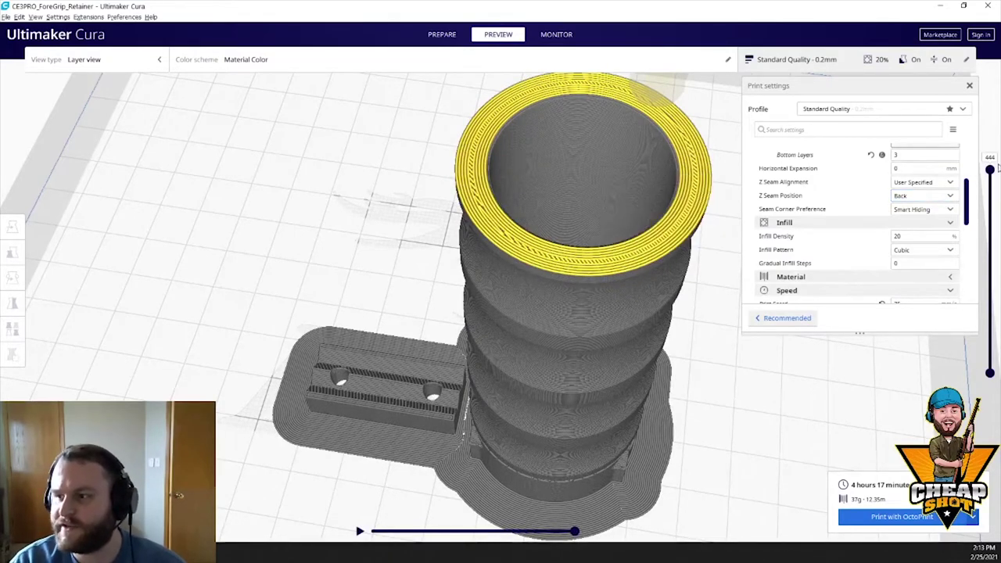
left_click_drag(991, 170, 998, 358)
scroll(338, 440, "up", 5)
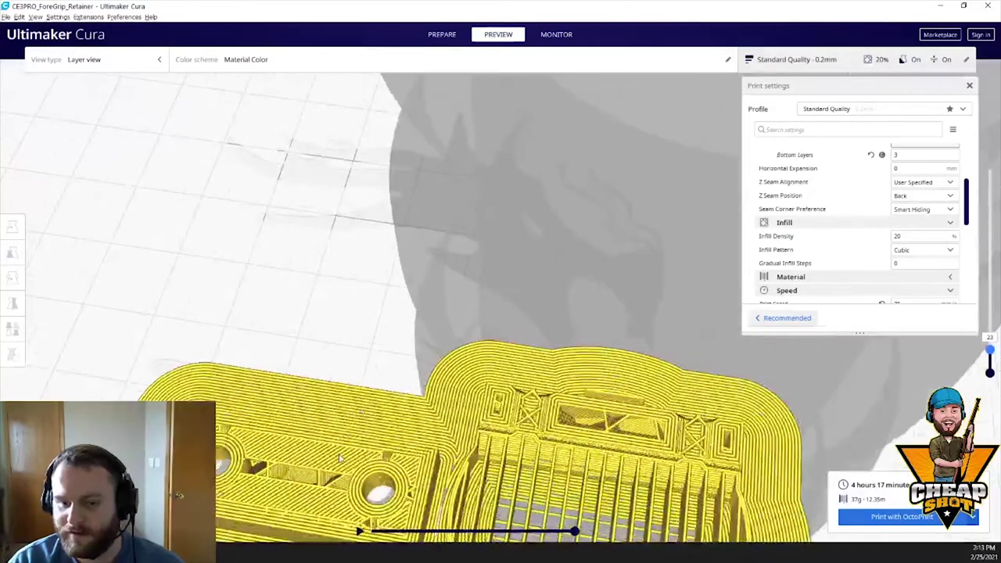
scroll(341, 458, "down", 5)
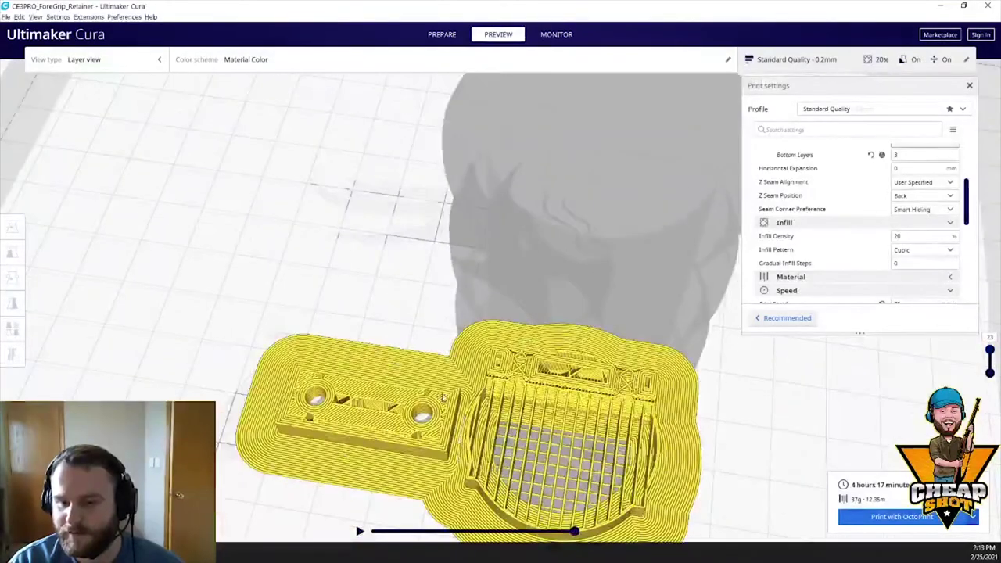
right_click_drag(341, 458, 406, 393)
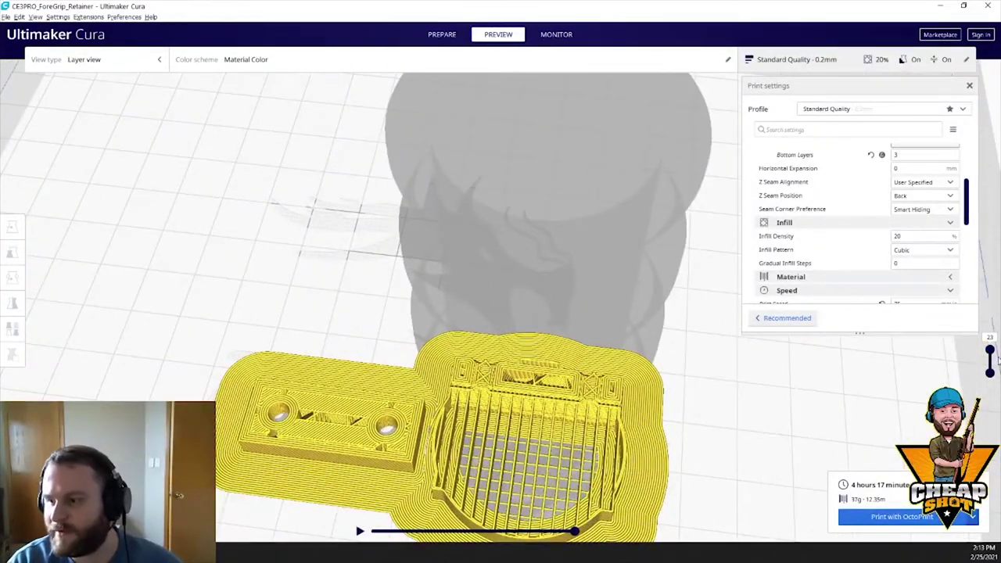
Set the Infill Density to 10% and slice both parts again.
double_click(916, 236)
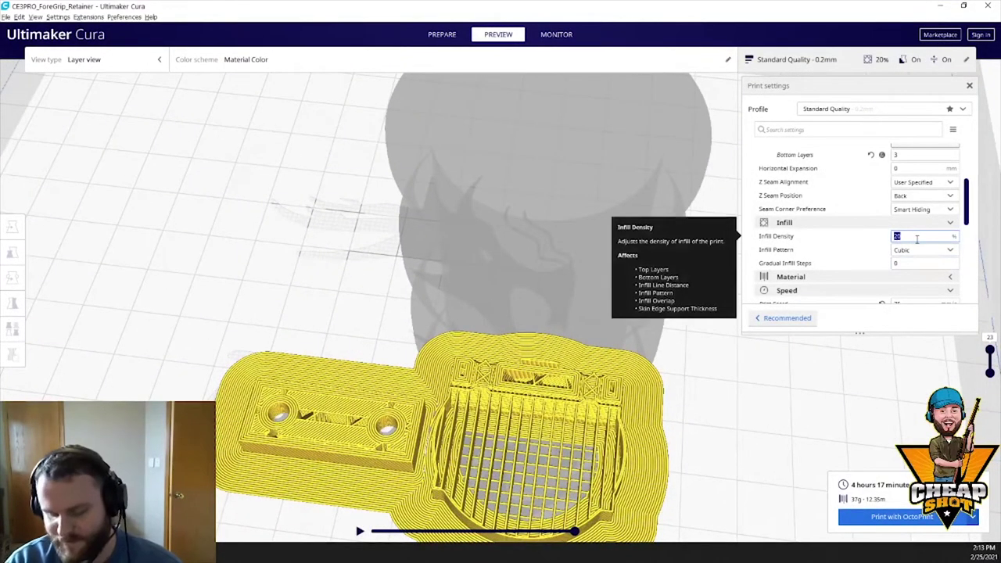
type("10")
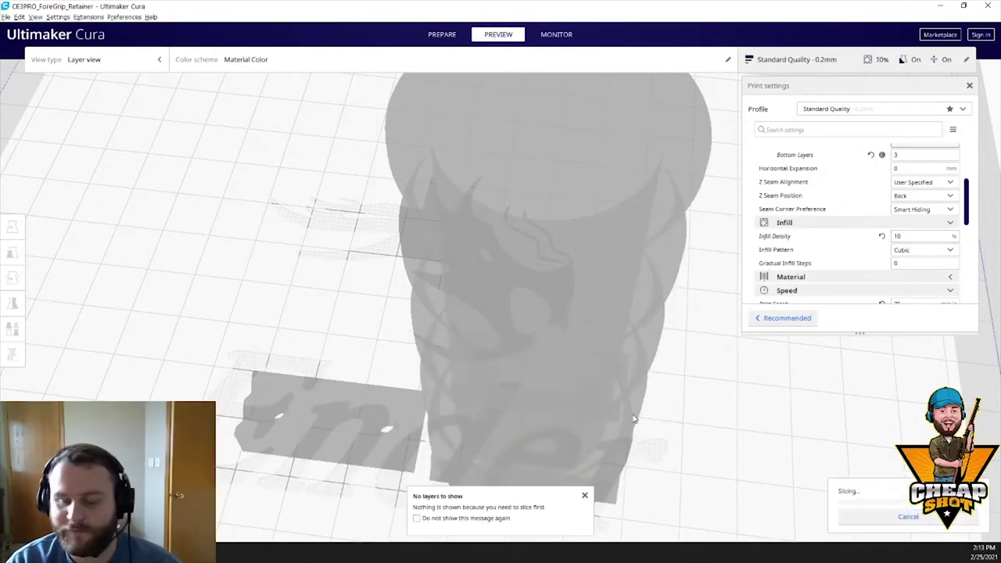
scroll(512, 386, "down", 3)
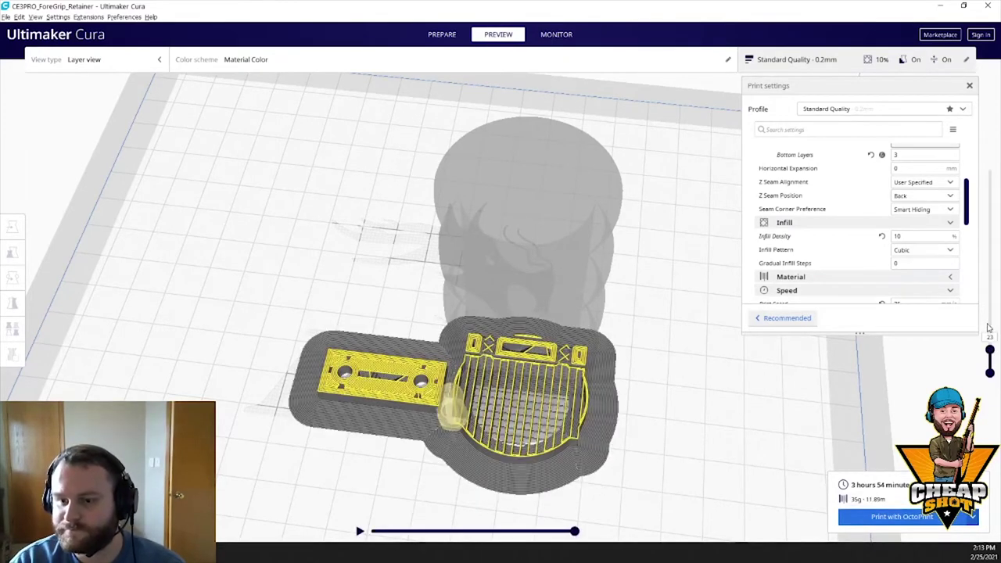
Show all layers up to the top and examine the sliced fore grip and retainer from several angles.
left_click_drag(989, 352, 991, 169)
right_click_drag(742, 387, 600, 338)
scroll(601, 338, "up", 3)
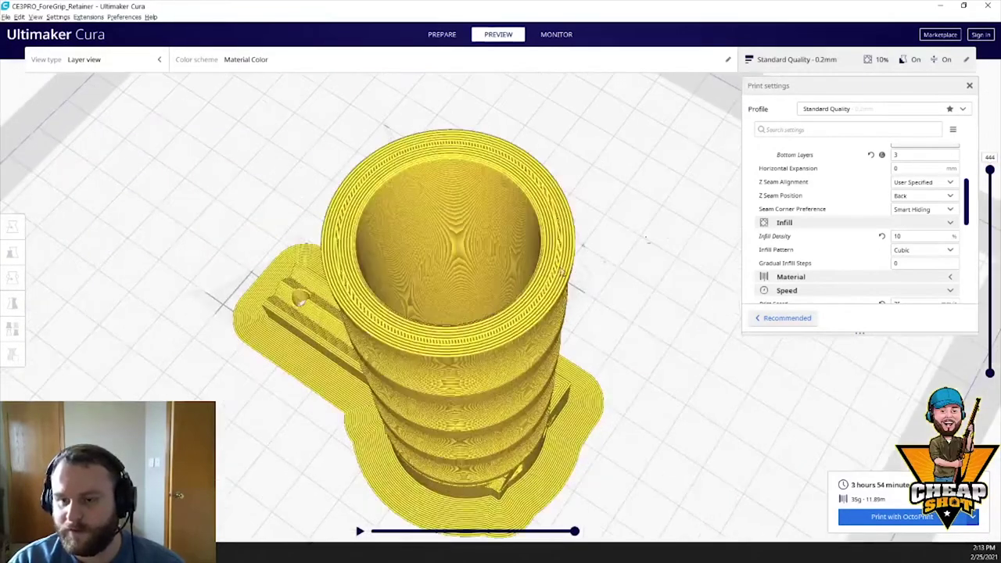
mouse_move(990, 169)
left_mouse_down()
mouse_move(990, 188)
mouse_move(991, 169)
left_mouse_up()
scroll(991, 169, "down", 3)
right_click_drag(688, 195, 680, 279)
scroll(669, 284, "up", 3)
right_click_drag(494, 295, 623, 316)
scroll(573, 307, "down", 2)
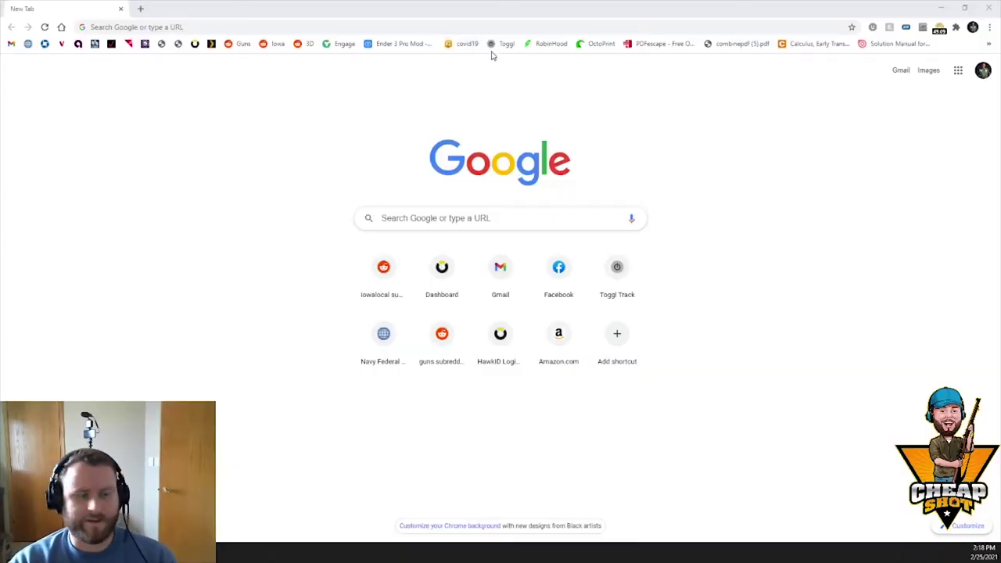
Open OctoPrint in the Chrome browser and connect it to the printer.
left_click(594, 43)
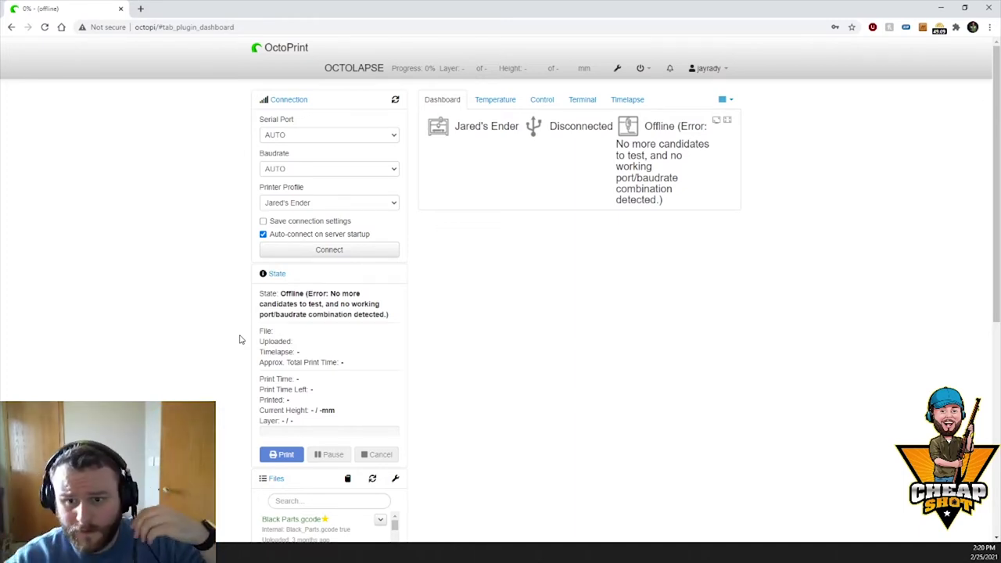
left_click(336, 251)
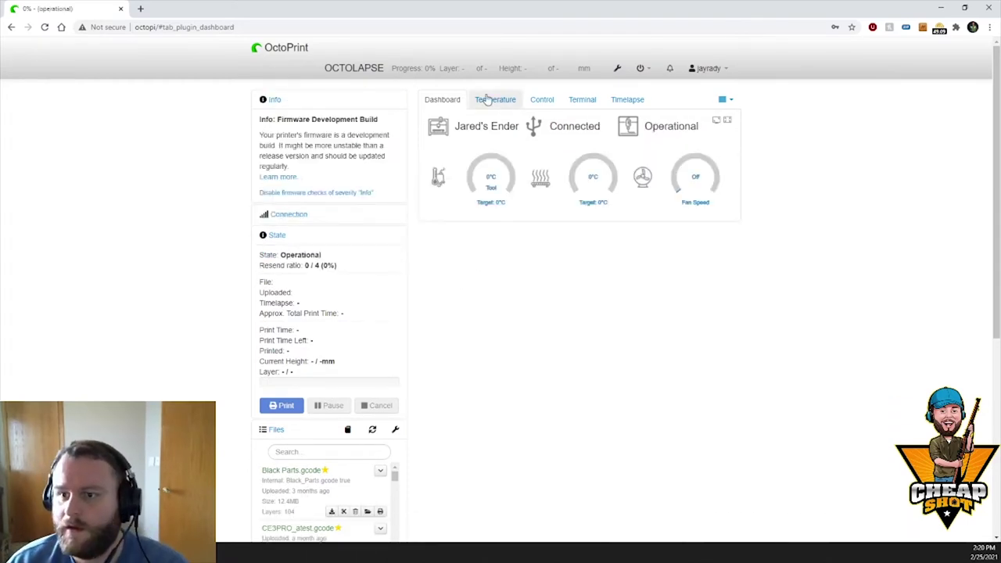
Check the printer's webcam feed in OctoPrint's controls and in Cura's monitor view, and return to OctoPrint.
left_click(542, 101)
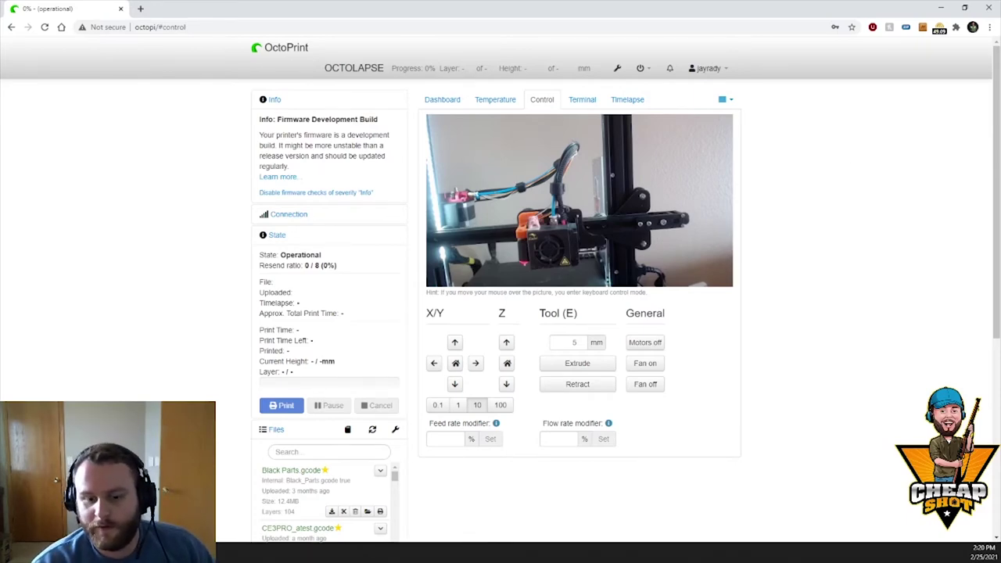
key("alt+Tab")
left_click(563, 35)
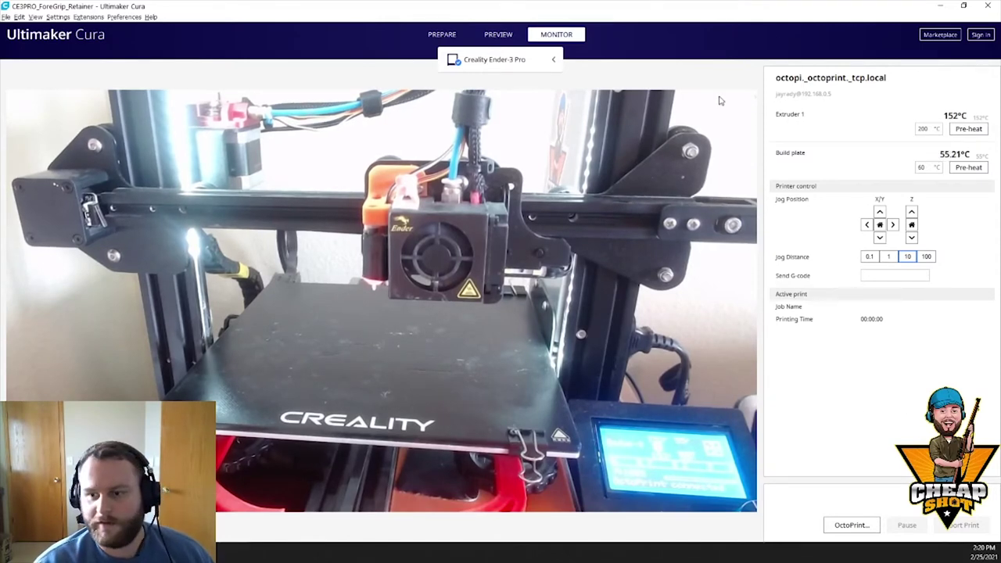
left_click(940, 7)
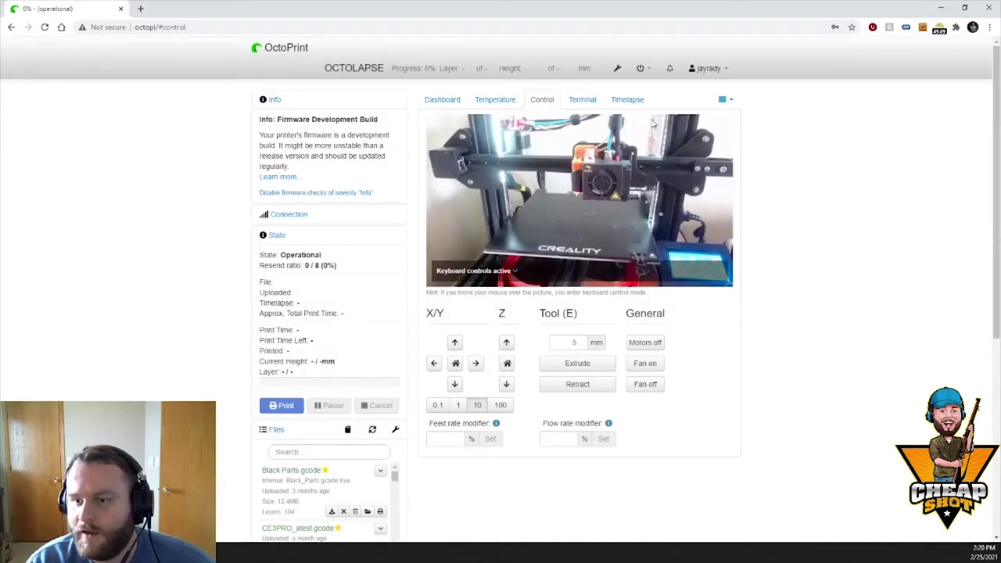
Configure a Timed timelapse with a 10-second snapshot interval and a 30-second post roll, and save it as the default.
left_click(637, 108)
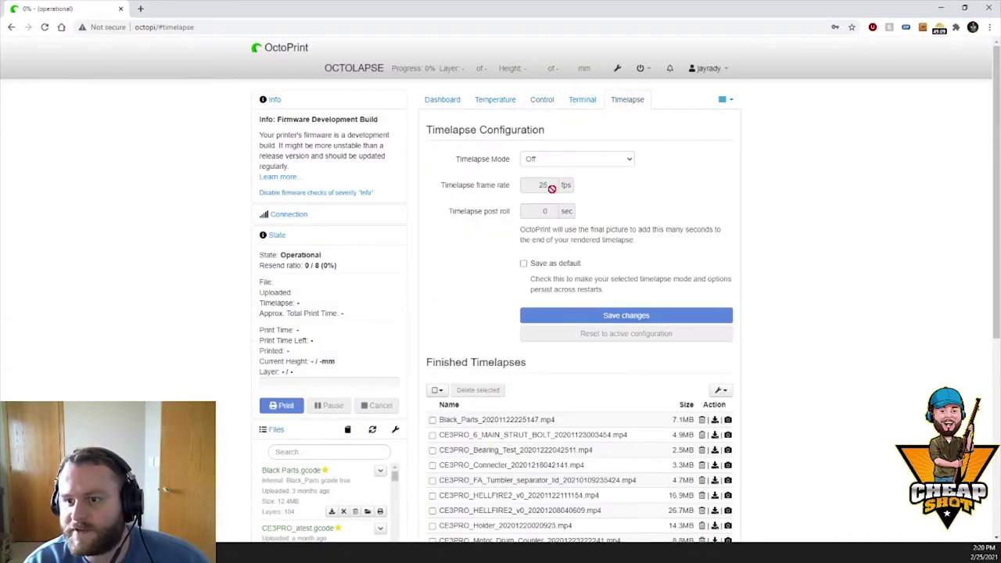
left_click(554, 162)
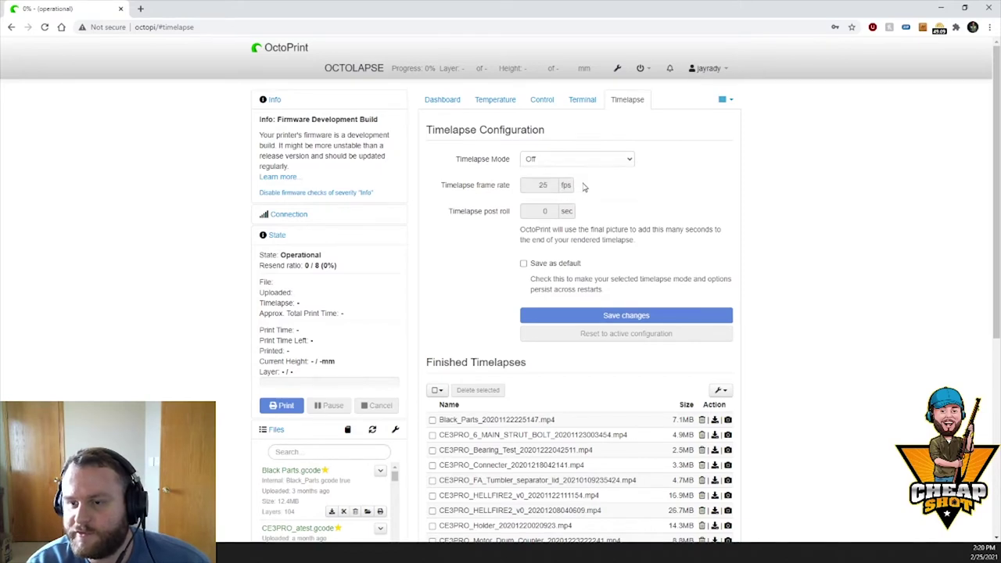
left_click(583, 179)
left_click(549, 186)
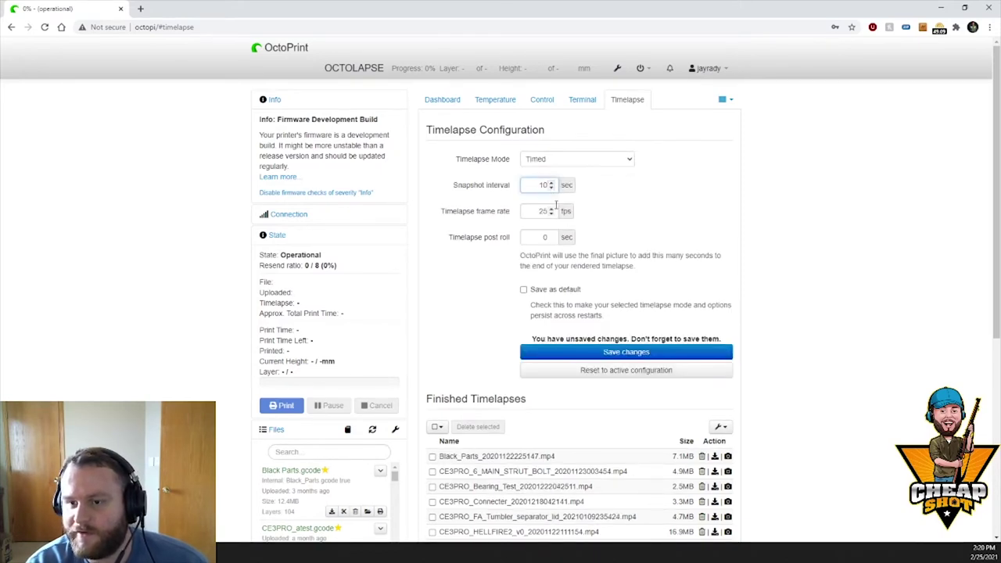
left_click(540, 237)
type("3")
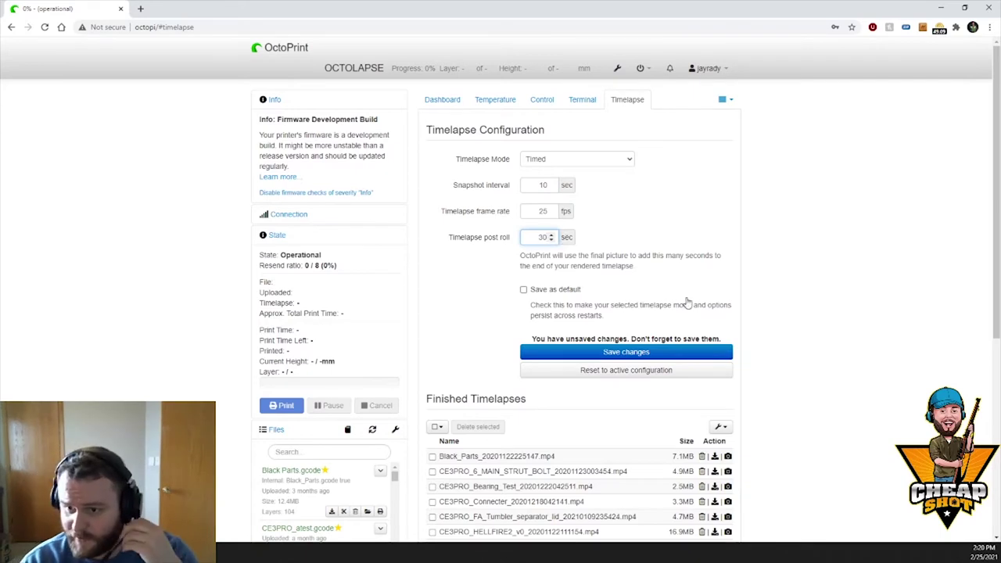
left_click(523, 289)
left_click(643, 352)
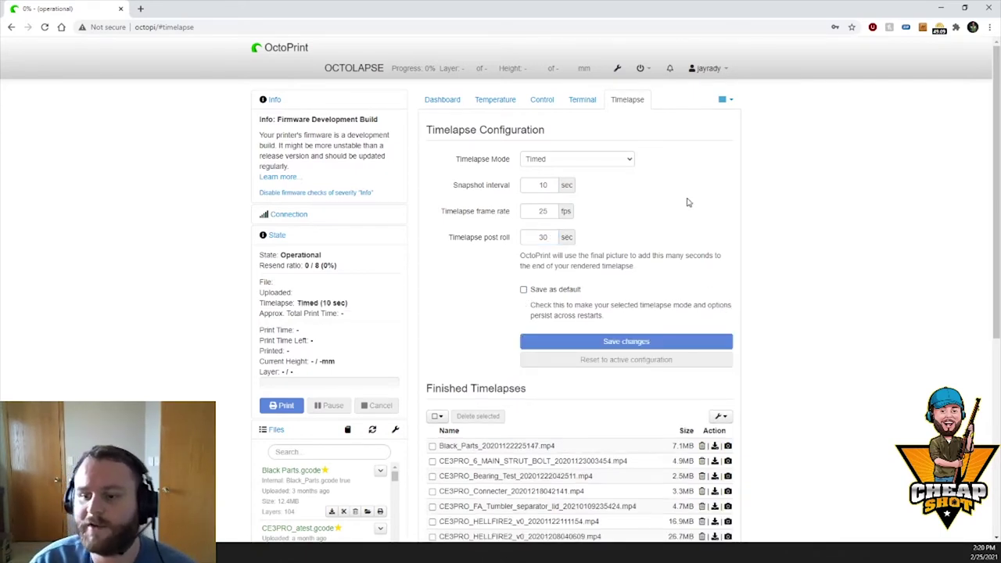
Start a new filament spool in the spool manager with the display name ESun PLA BLK 1.
left_click(723, 103)
left_click(685, 161)
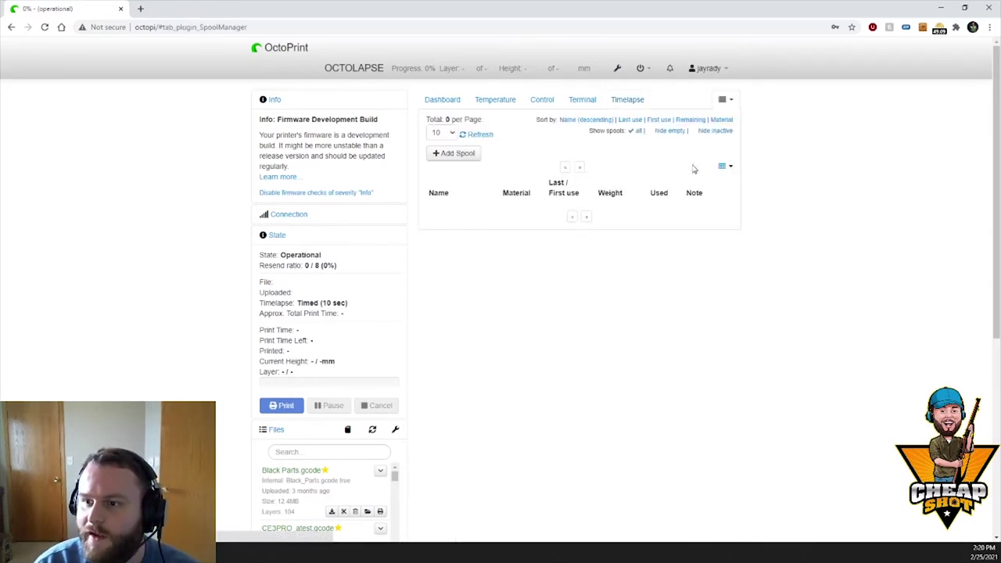
left_click(466, 156)
left_click(413, 144)
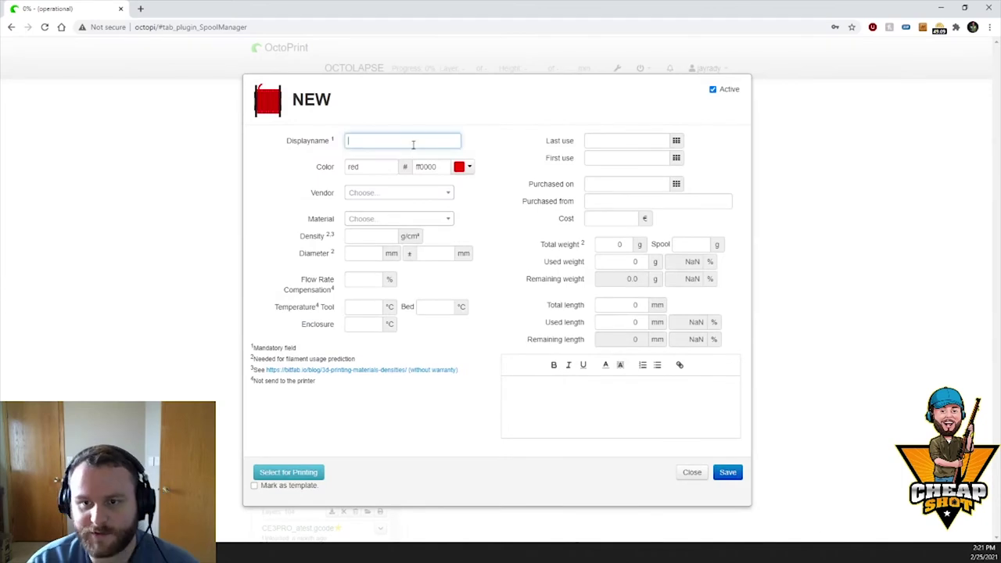
type("E")
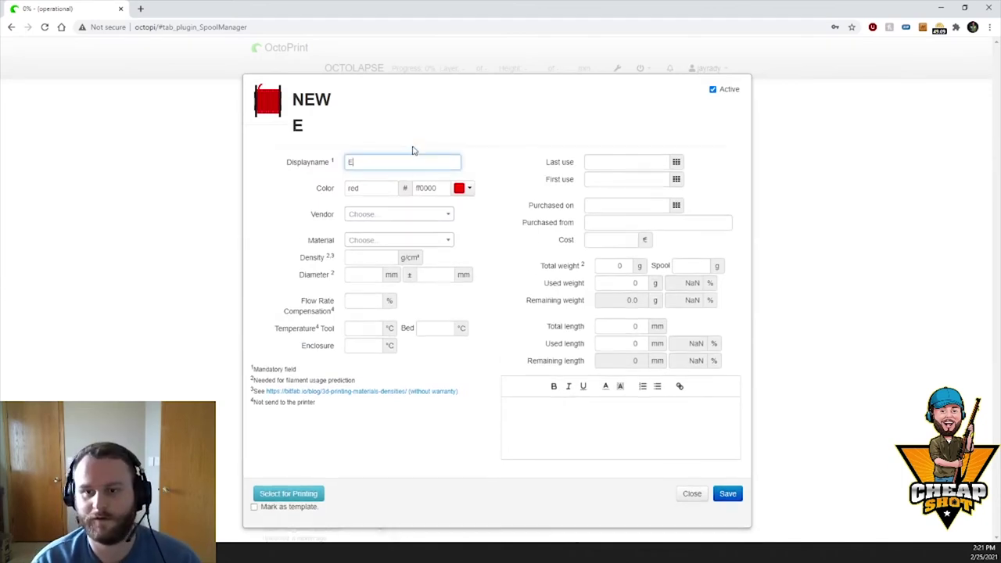
type("Sun PlA BLK 1")
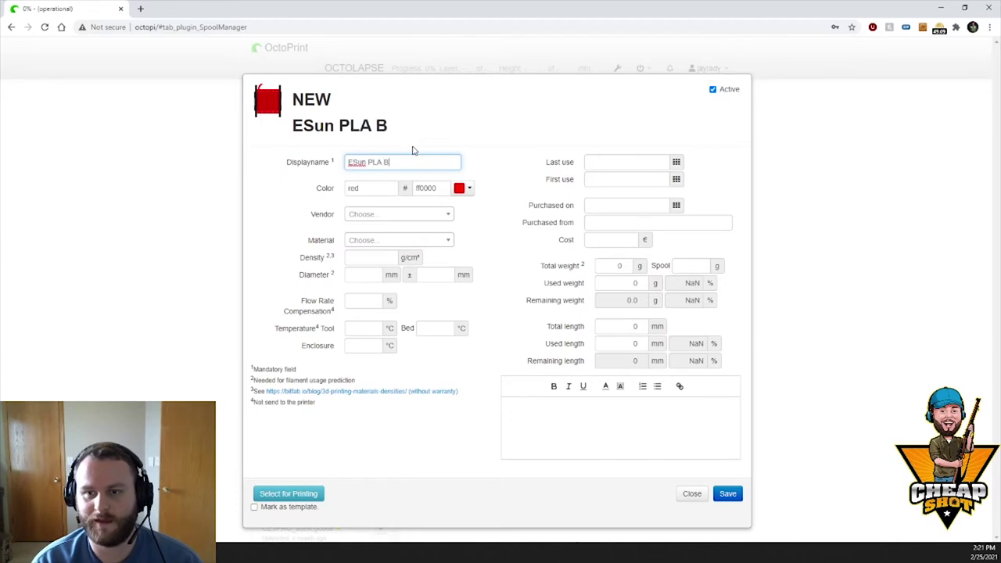
Set the new spool's color to black, 000000.
double_click(383, 186)
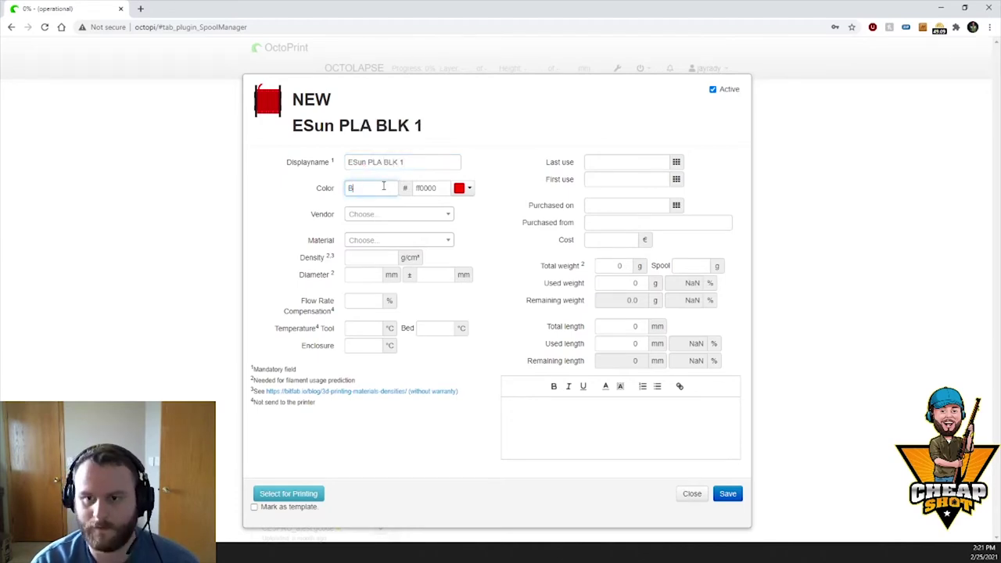
type("ack")
key("BackSpace")
key("BackSpace")
type("ck")
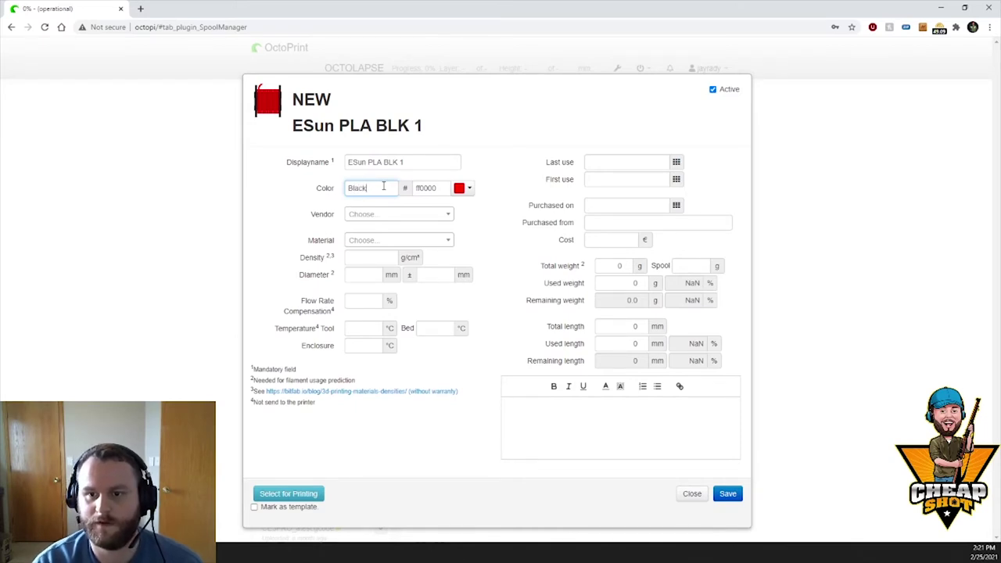
left_click(464, 190)
left_click(476, 245)
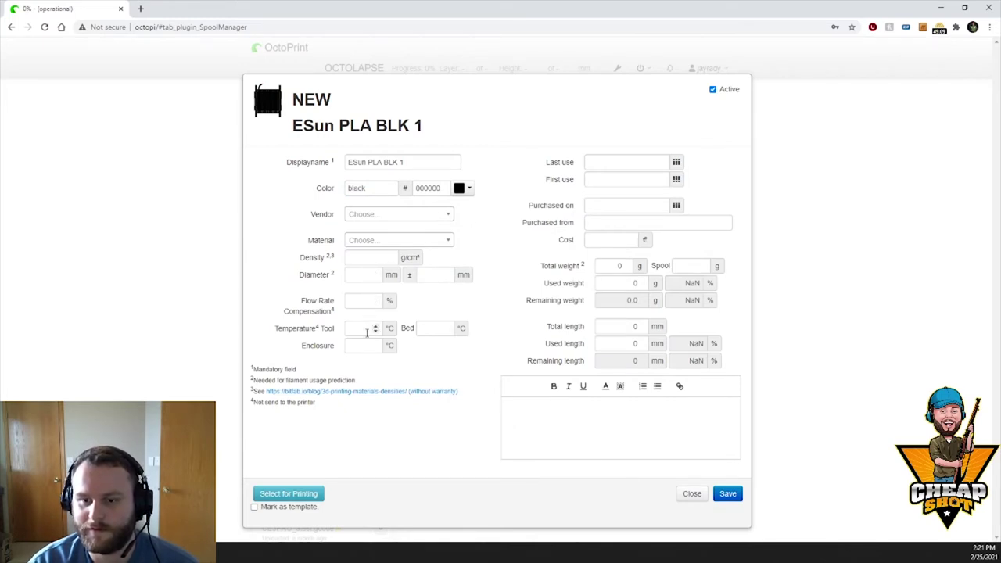
Set the spool's first use to 25.02.2021 14:21, clear its total weight and enter a spool weight of 1000 g.
left_click(676, 180)
left_click(679, 264)
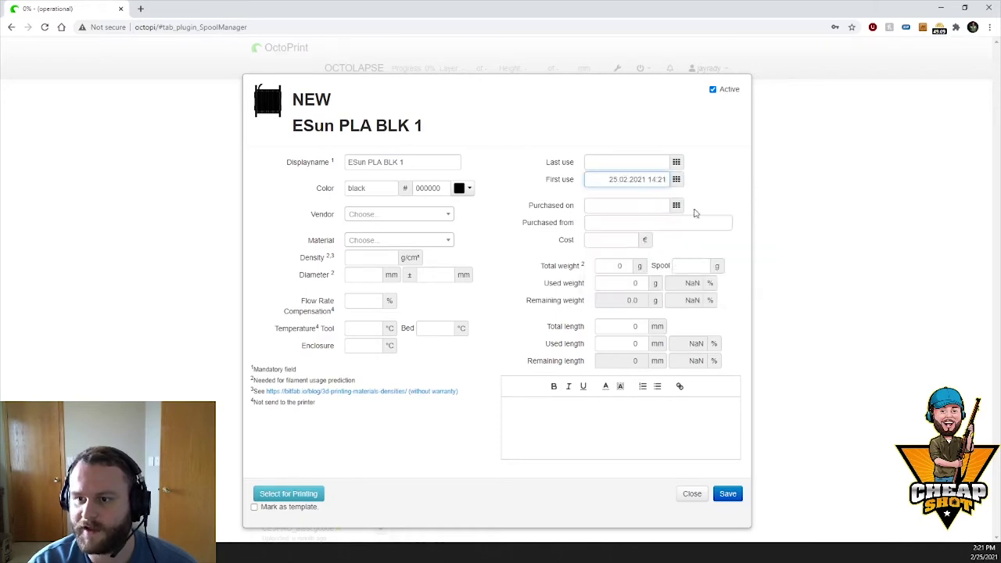
left_click(622, 266)
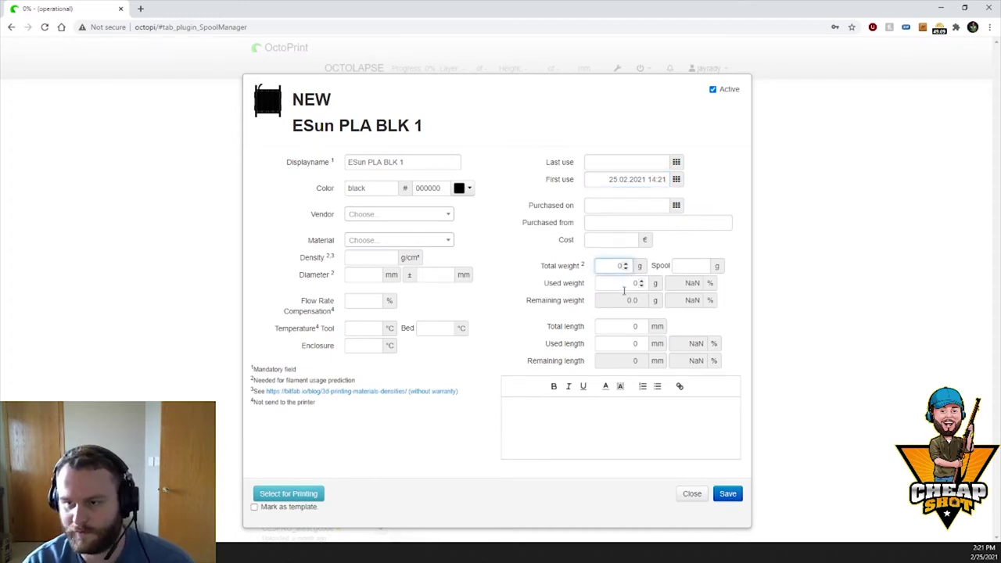
key("BackSpace")
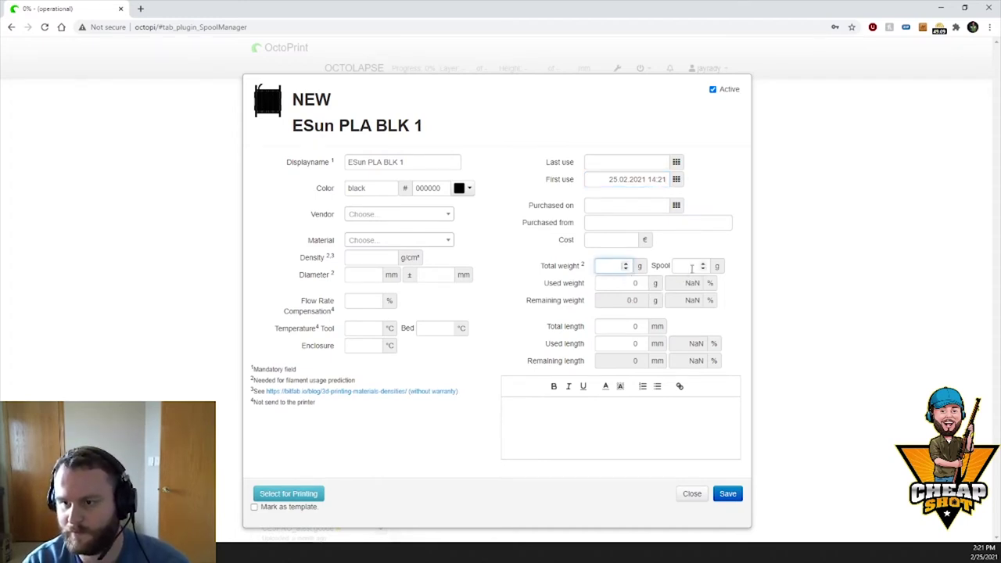
left_click(692, 266)
type("1000")
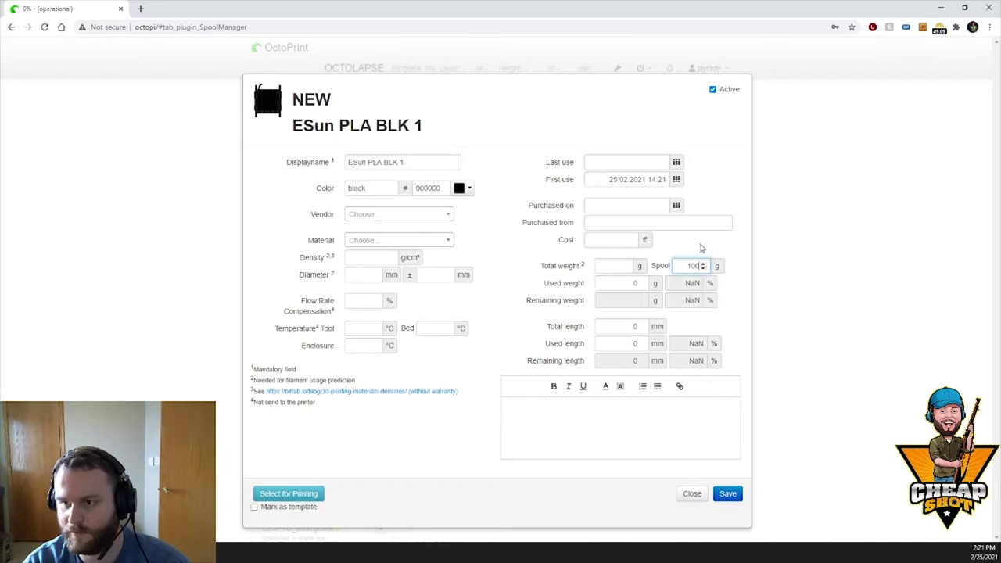
left_click(709, 244)
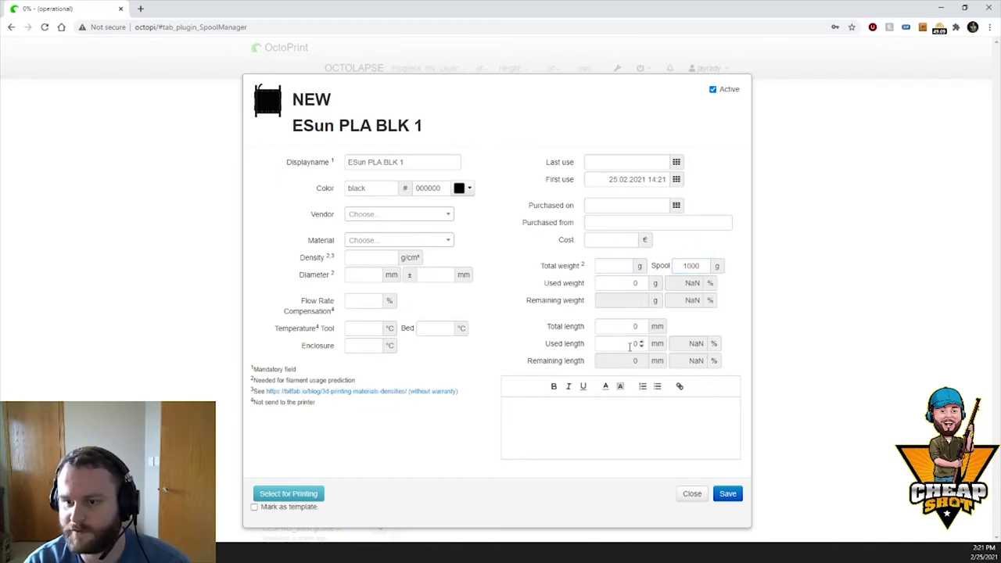
Mark the spool as a template and close the spool form without saving it.
left_click(253, 507)
scroll(305, 503, "down", 1)
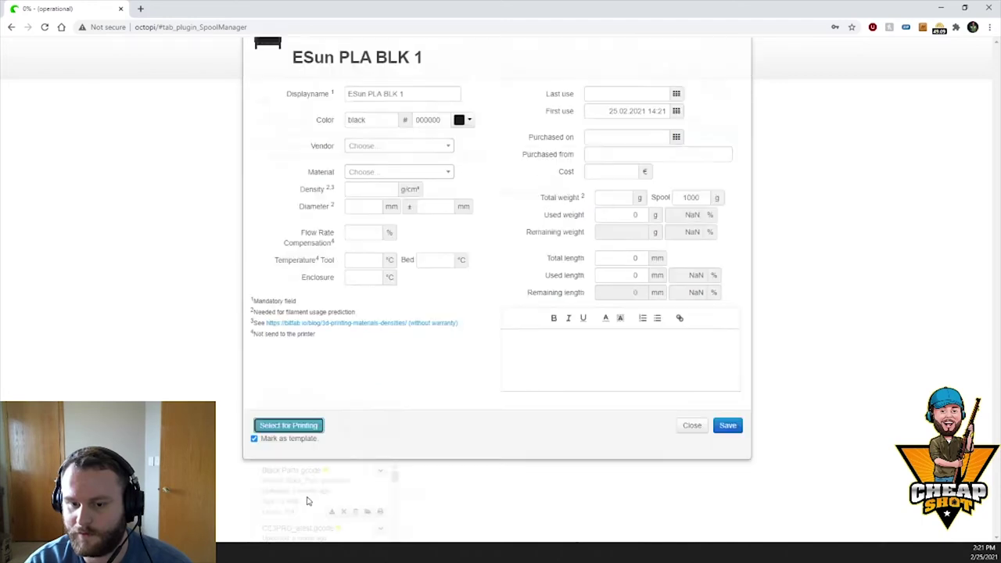
left_click(307, 501)
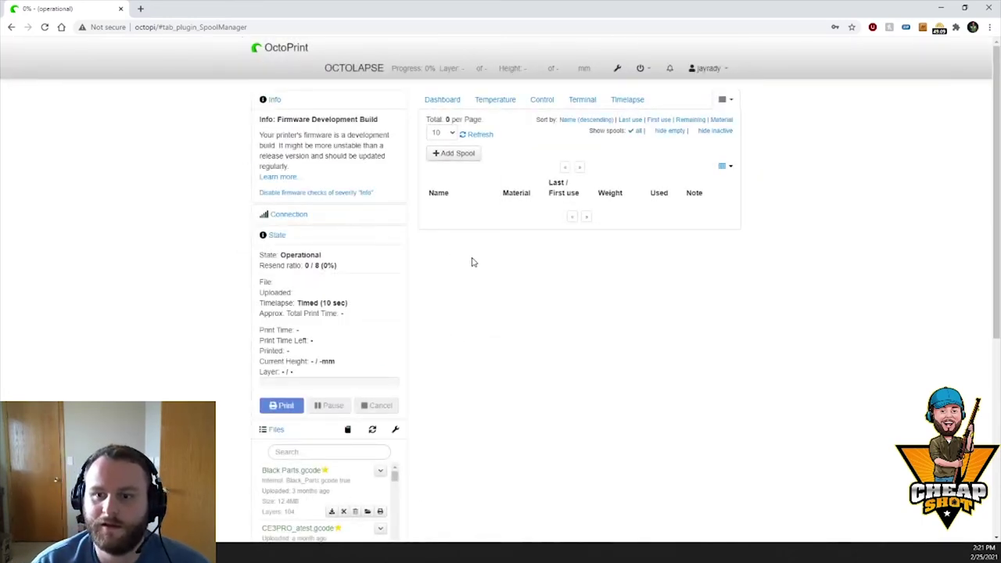
Look over the uploaded print files and view the printer's status on the dashboard.
scroll(458, 274, "down", 3)
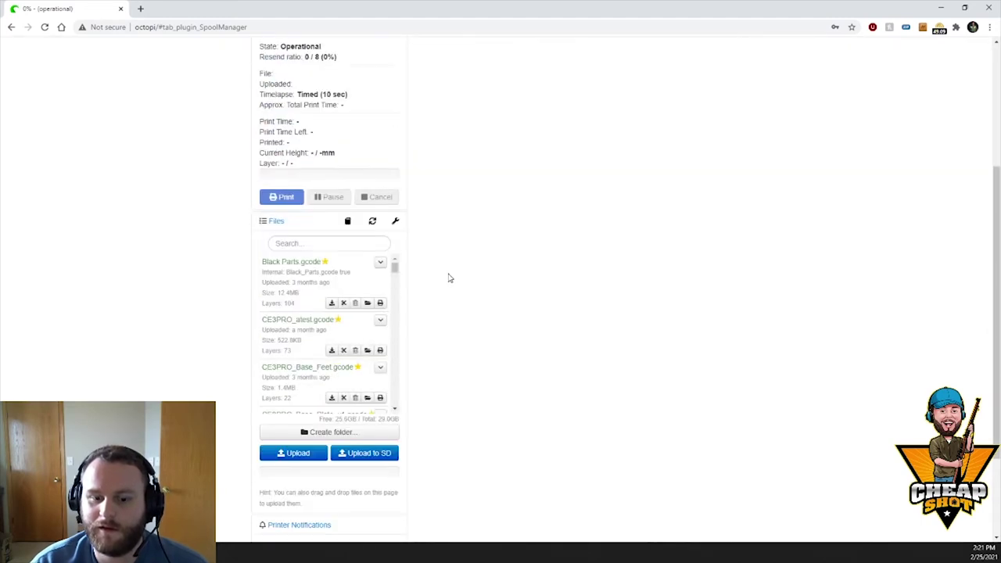
scroll(450, 278, "up", 3)
left_click(452, 100)
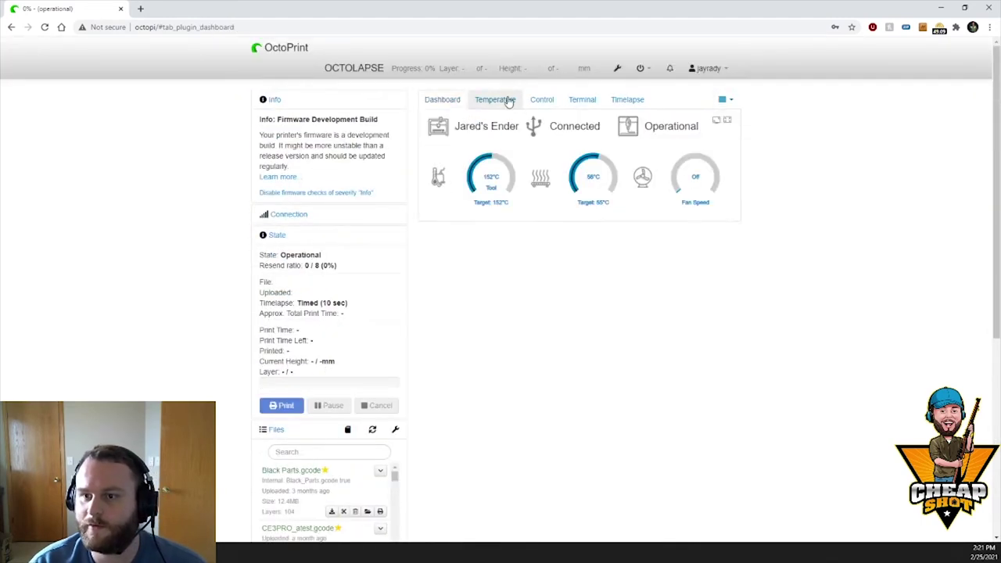
Switch to Cura and send the sliced fore grip retainer job to the printer through OctoPrint.
left_click(508, 101)
left_click(543, 100)
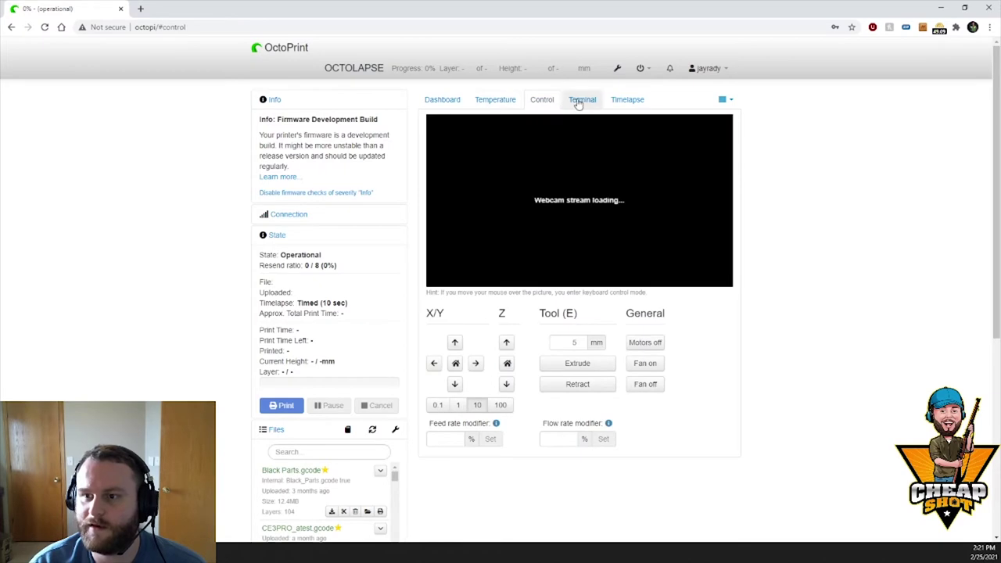
left_click(579, 100)
left_click(443, 100)
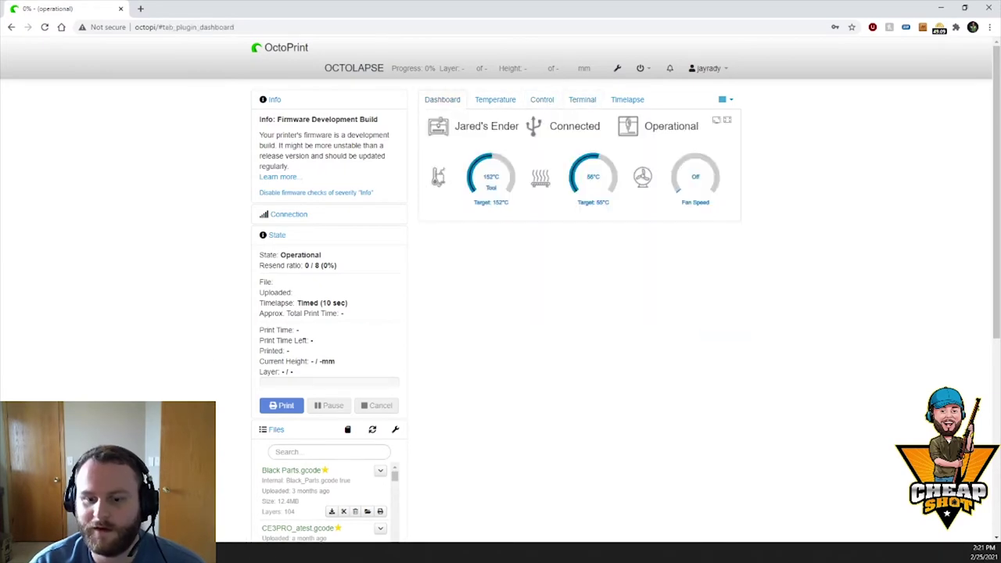
key("alt+Tab")
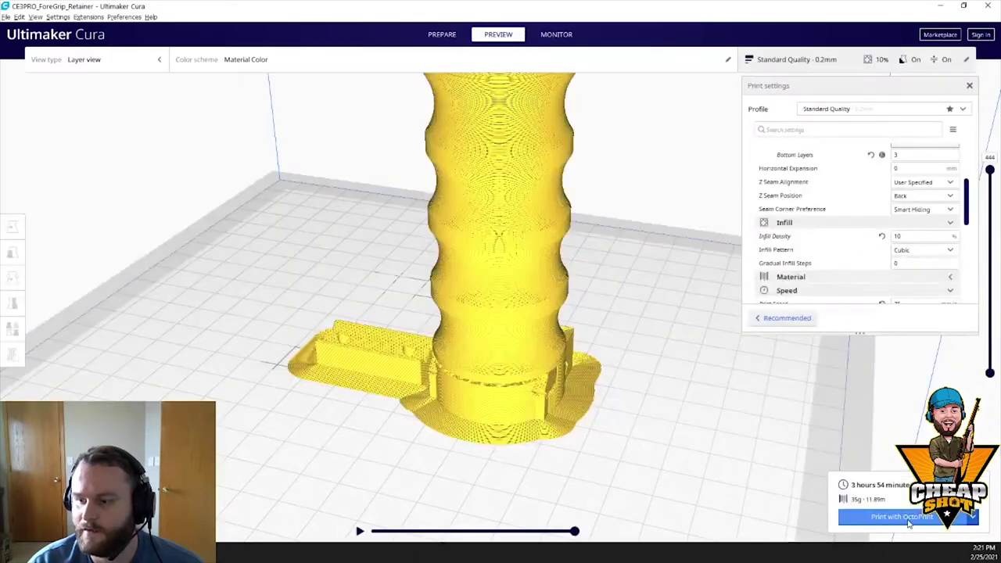
left_click(912, 522)
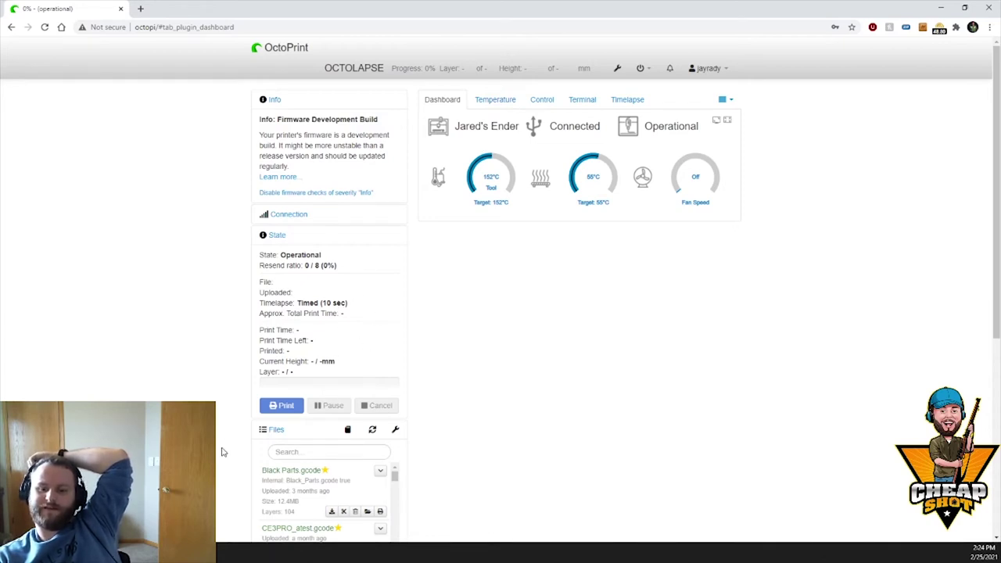
Switch to Fusion 360, close the untitled design and minimize the window.
key("alt+Tab")
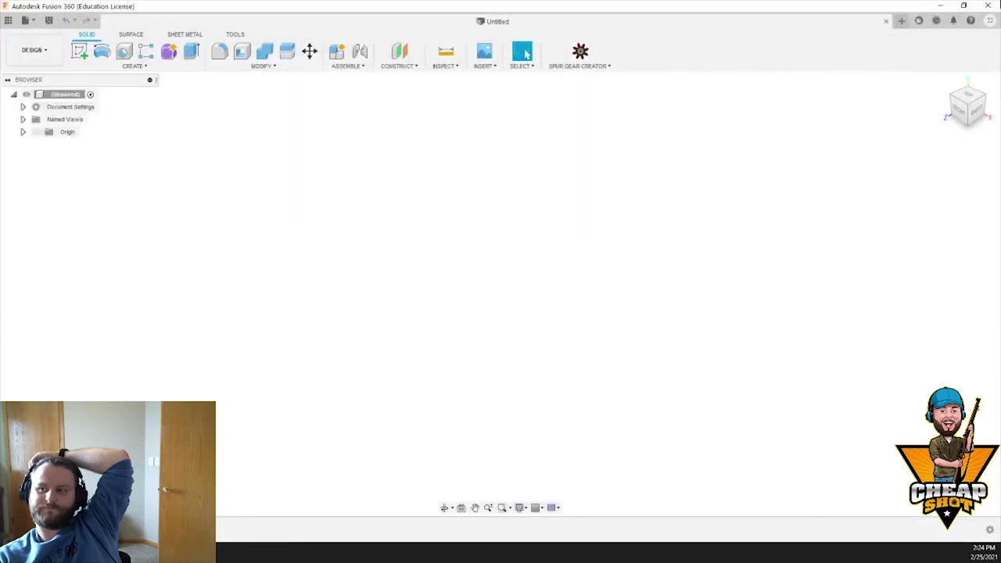
left_click(505, 284)
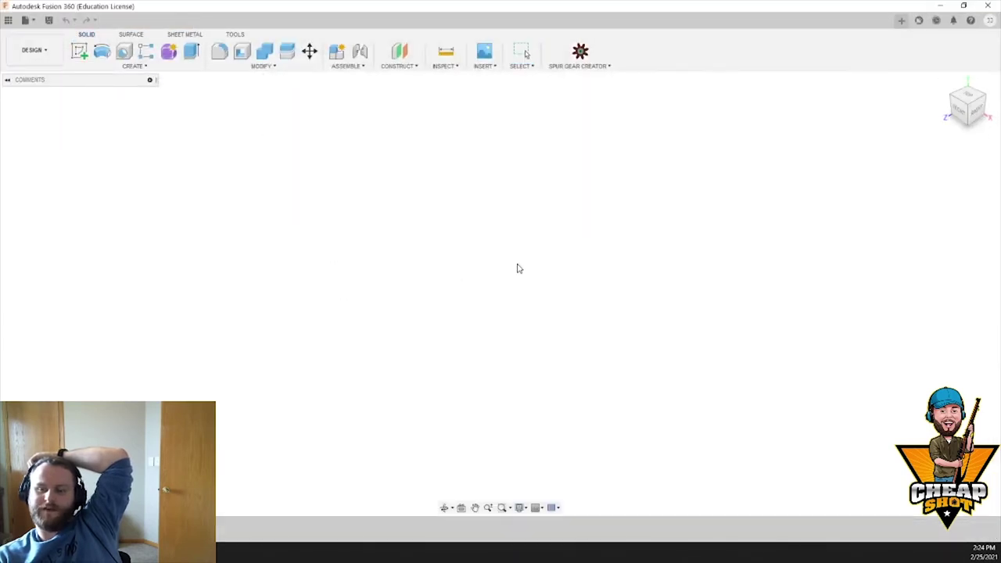
left_click(939, 6)
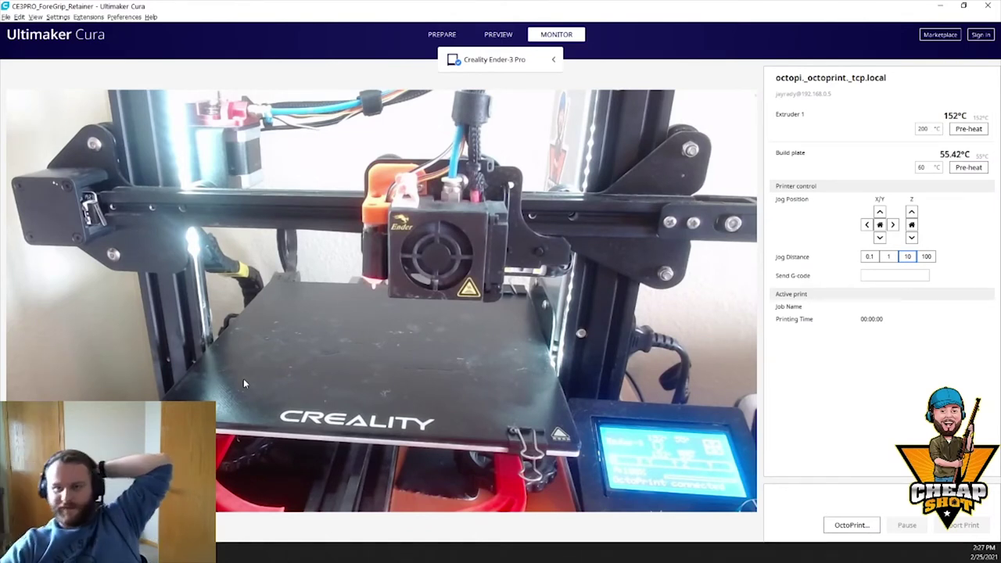
Check the printer's readiness in Cura's monitor and preview and on OctoPrint's dashboard and temperature graph.
left_click(944, 7)
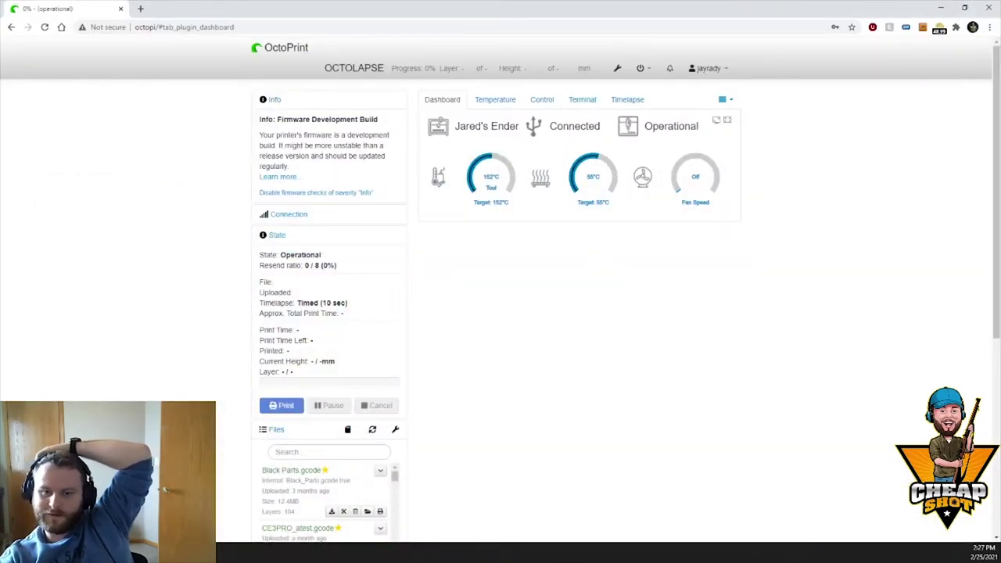
key("alt+Tab")
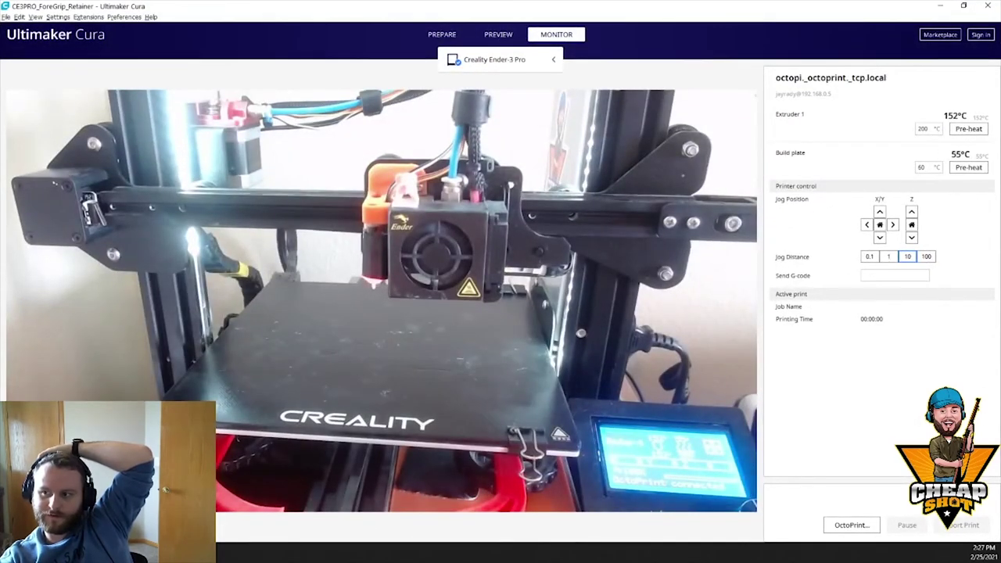
key("alt+Tab")
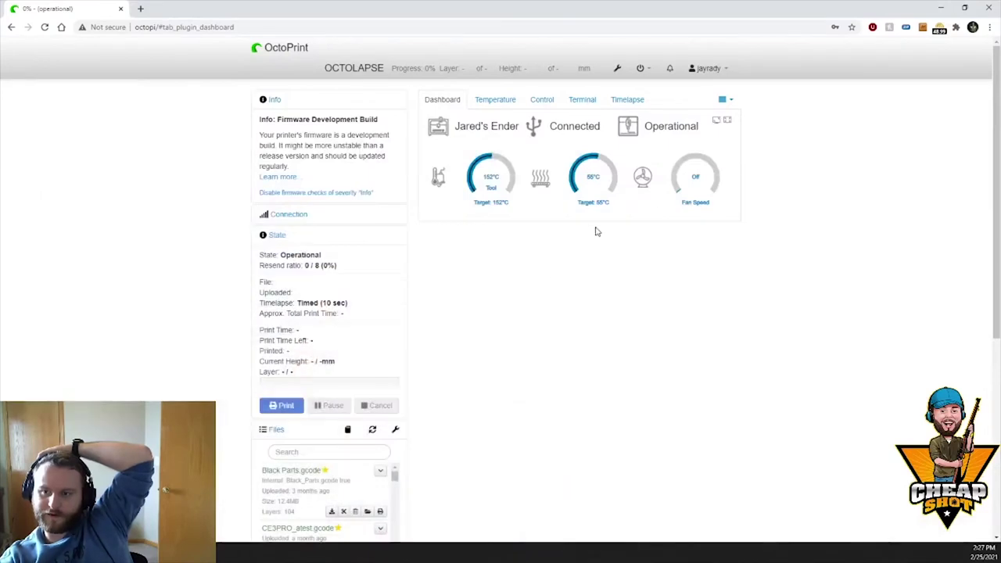
left_click(517, 103)
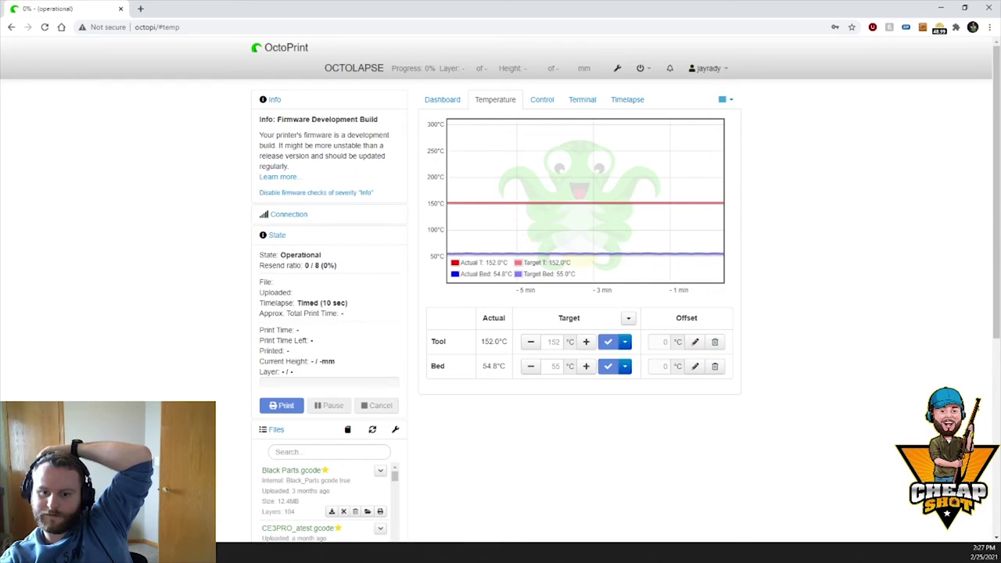
key("alt+Tab")
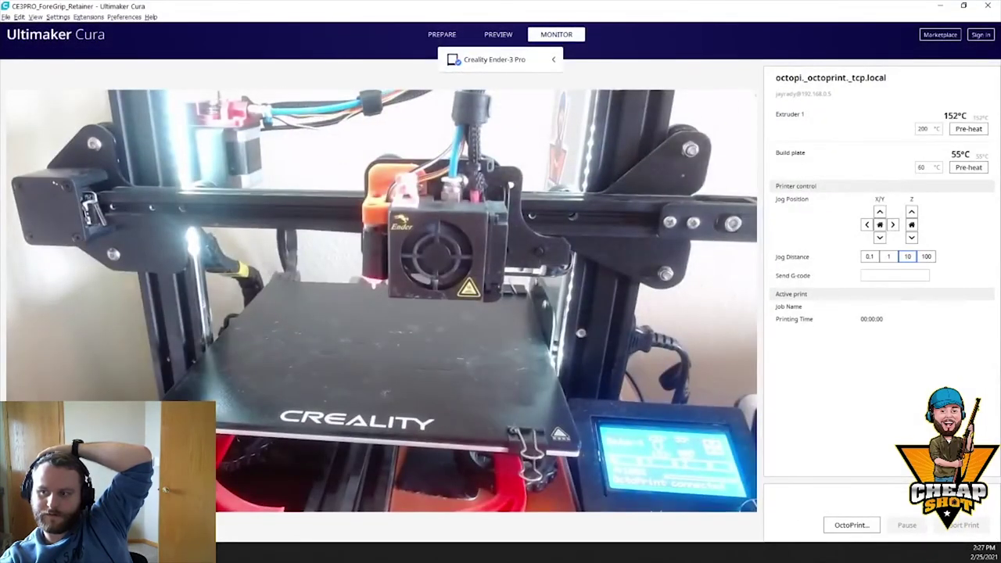
left_click(484, 34)
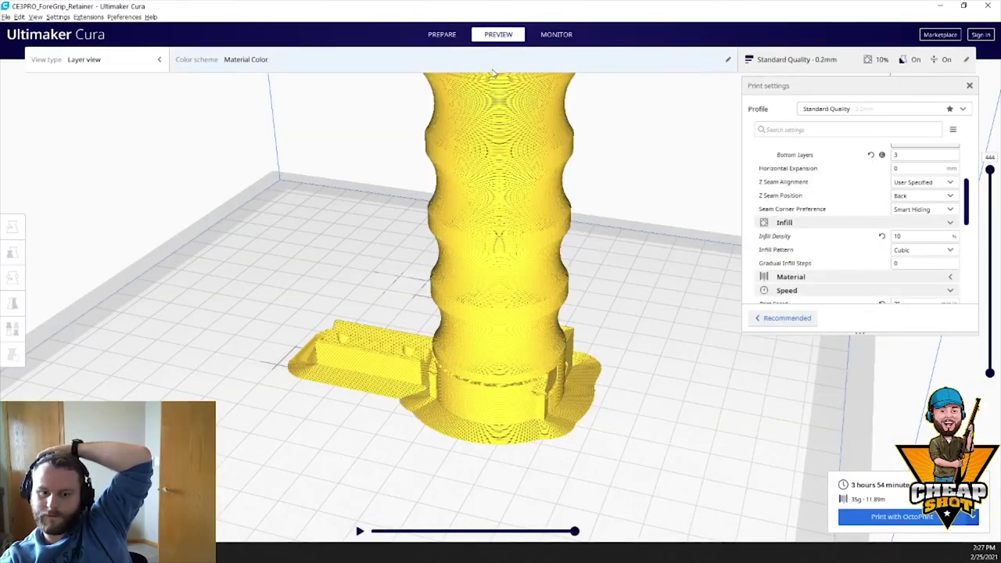
left_click(555, 37)
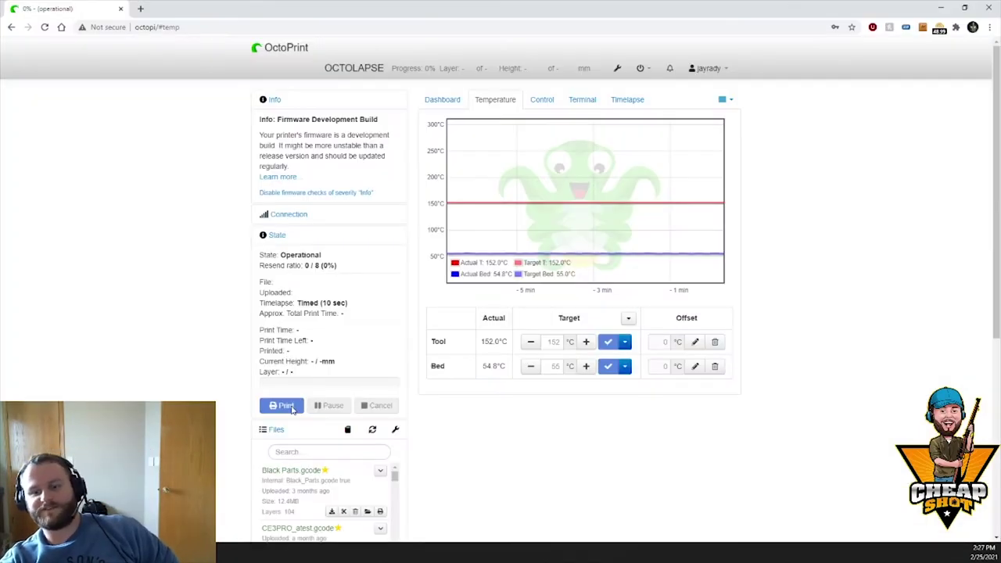
Look over OctoPrint's job state and file list, and view the print job on the dashboard.
scroll(356, 385, "down", 2)
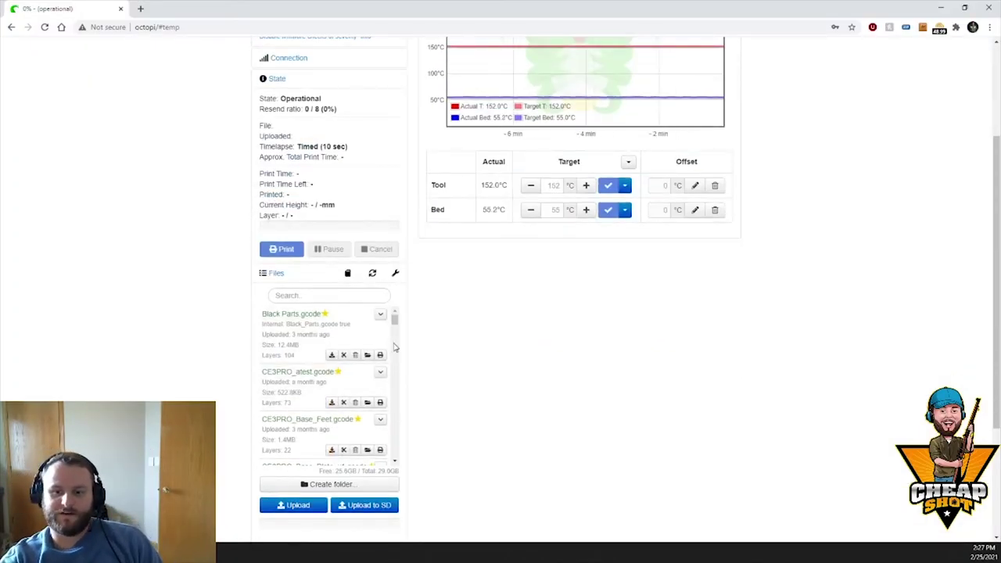
scroll(433, 331, "up", 2)
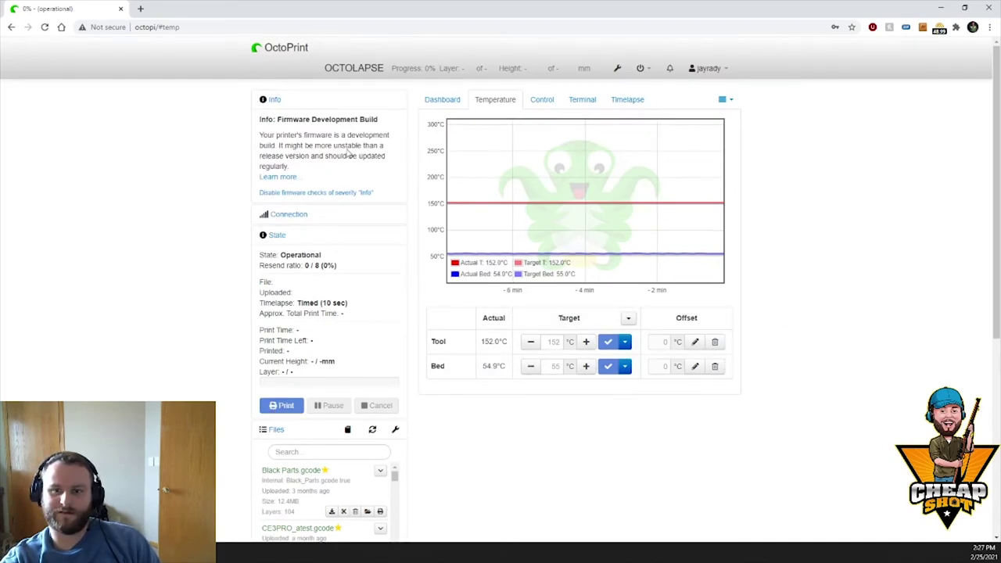
left_click(293, 194)
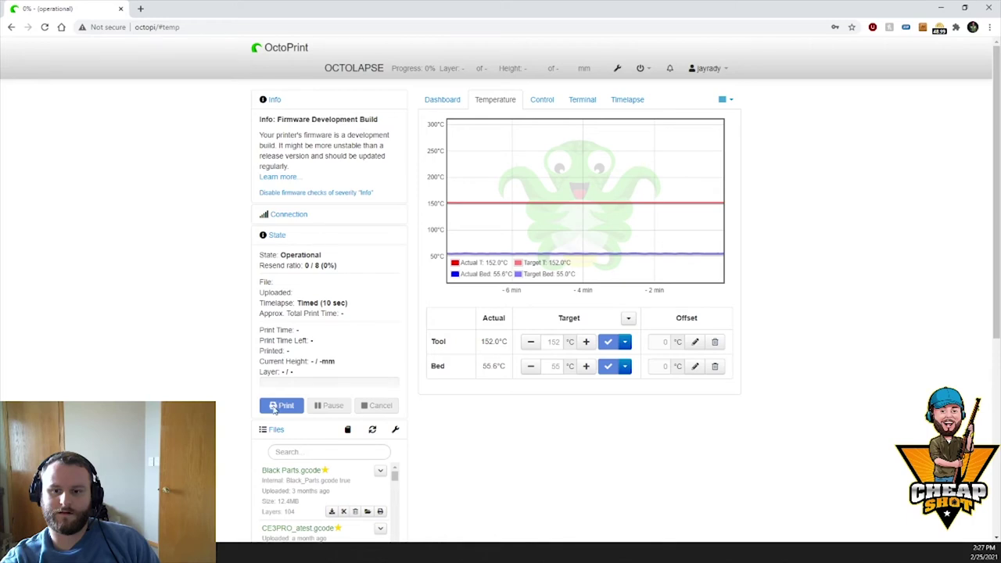
scroll(282, 407, "down", 2)
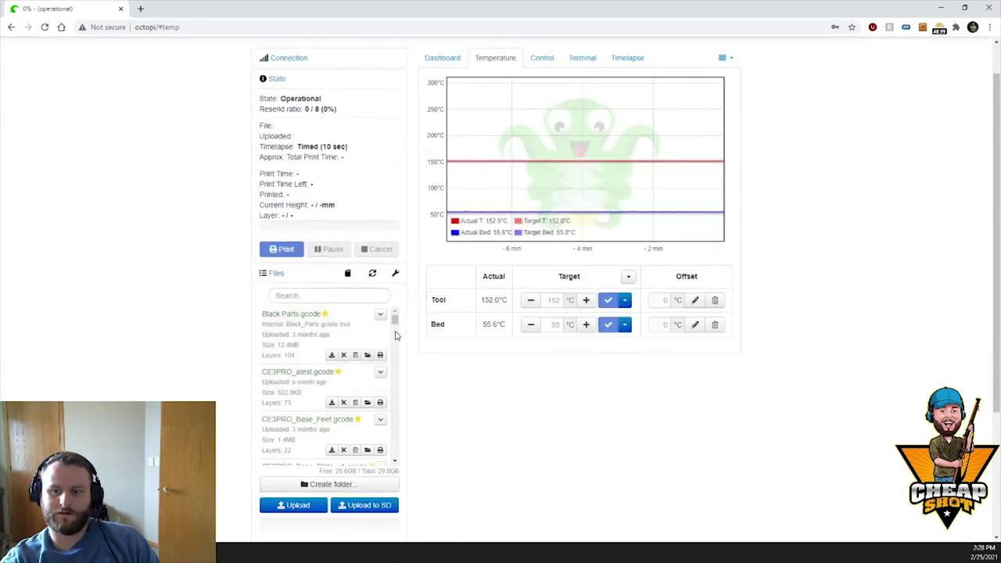
scroll(439, 354, "up", 1)
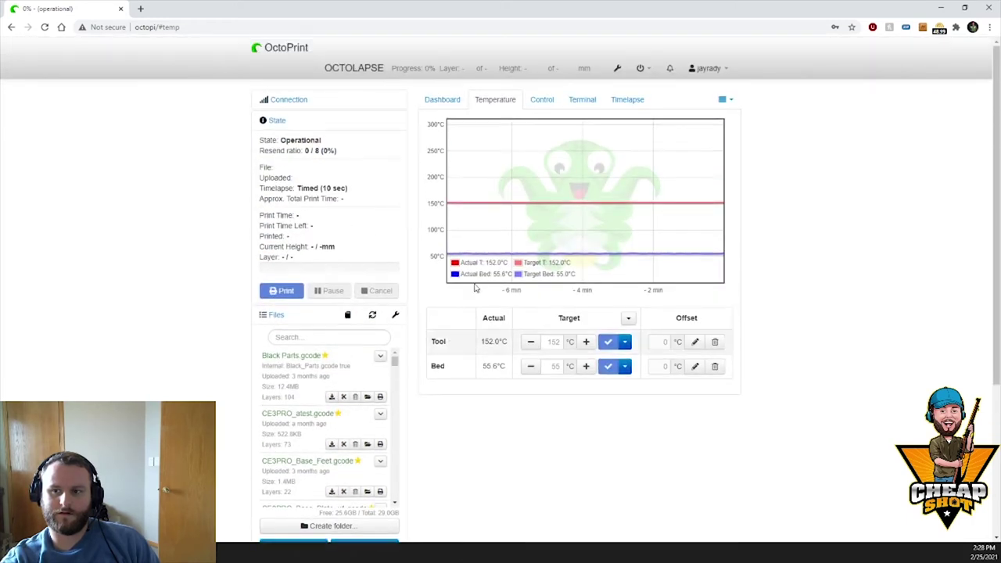
left_click(460, 102)
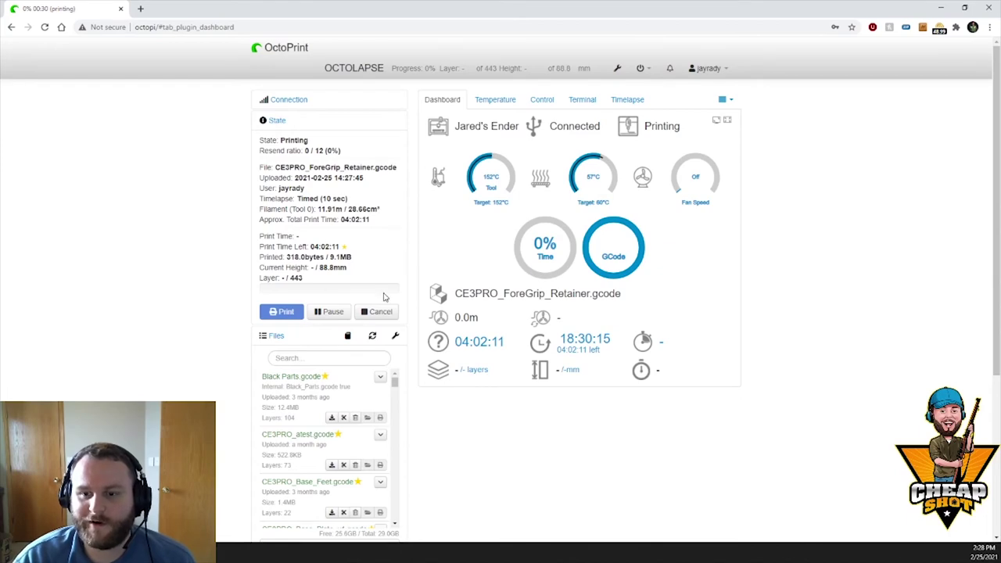
Switch to Cura and compare the live printer monitor with the sliced preview before returning to OctoPrint.
key("alt+Tab")
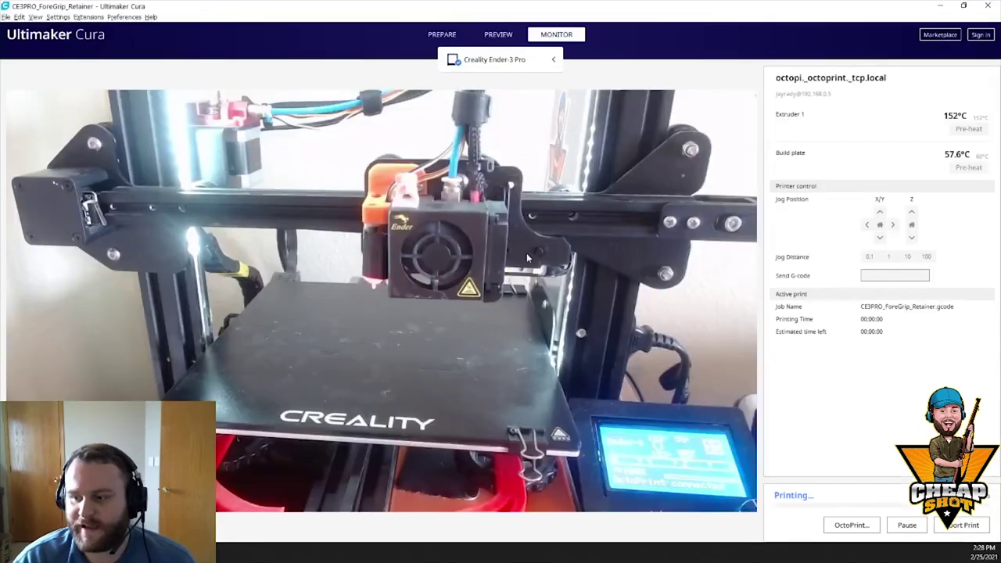
left_click(500, 36)
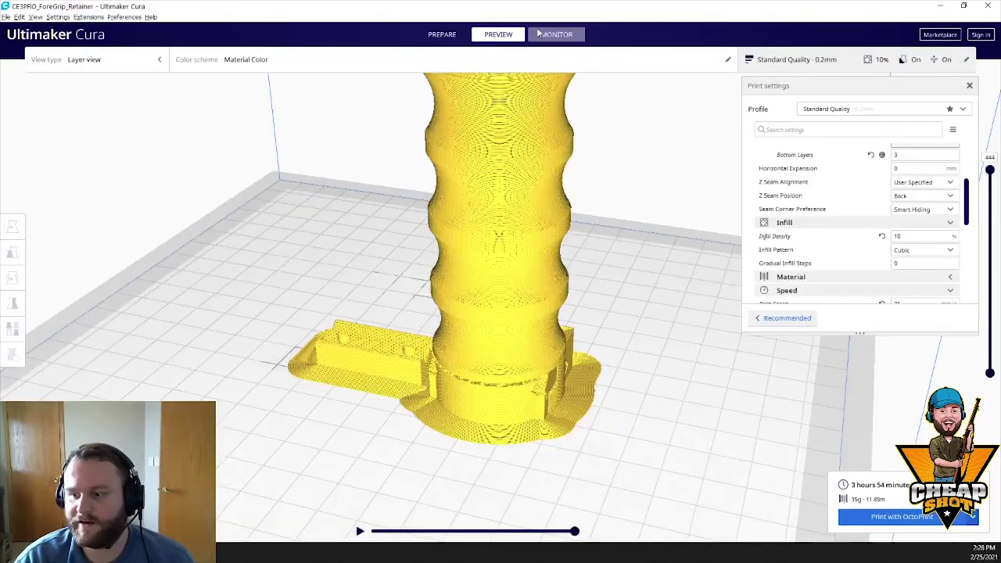
left_click(538, 33)
key("alt+Tab")
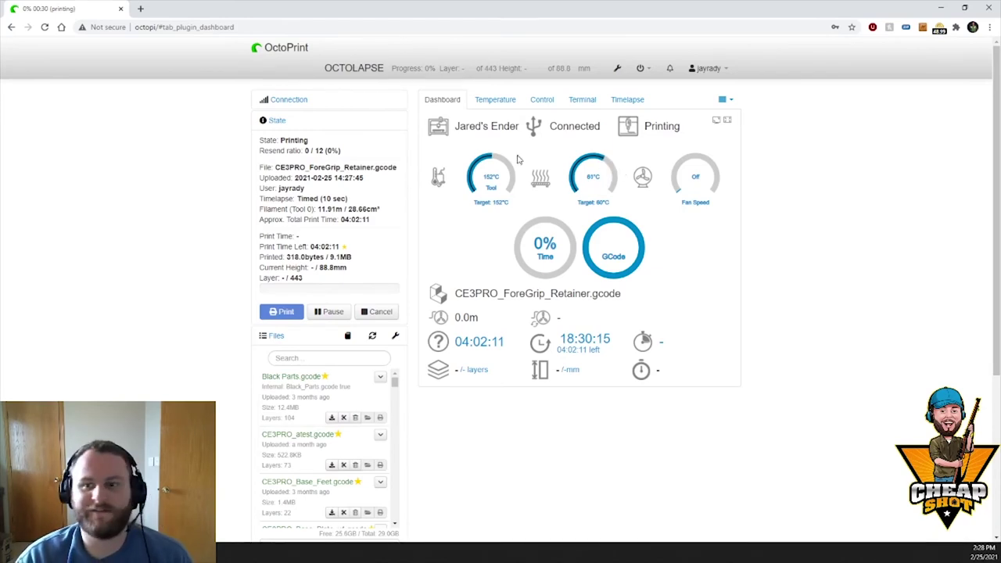
View the live printer webcam in OctoPrint's controls and close Cura.
left_click(541, 99)
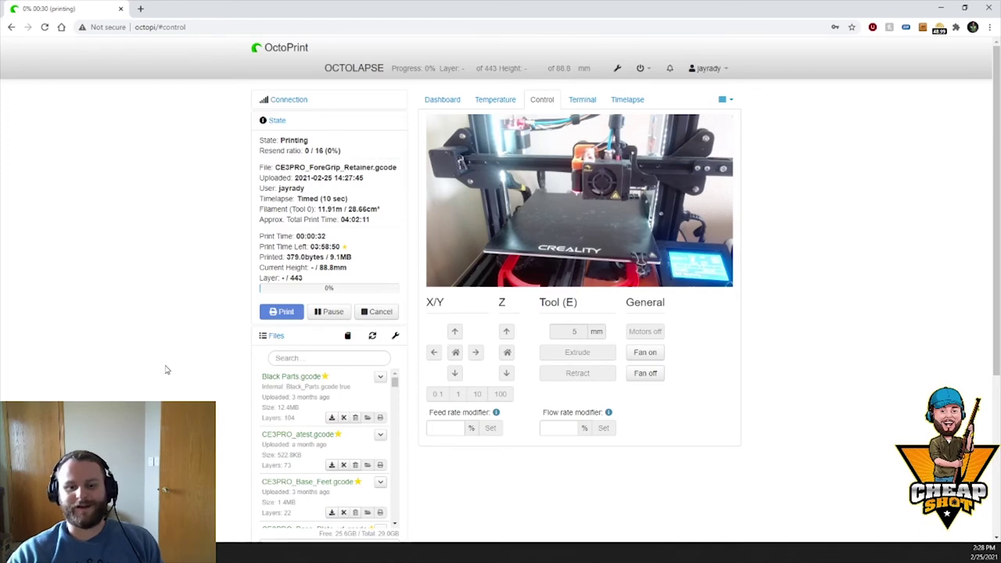
key("alt+Tab")
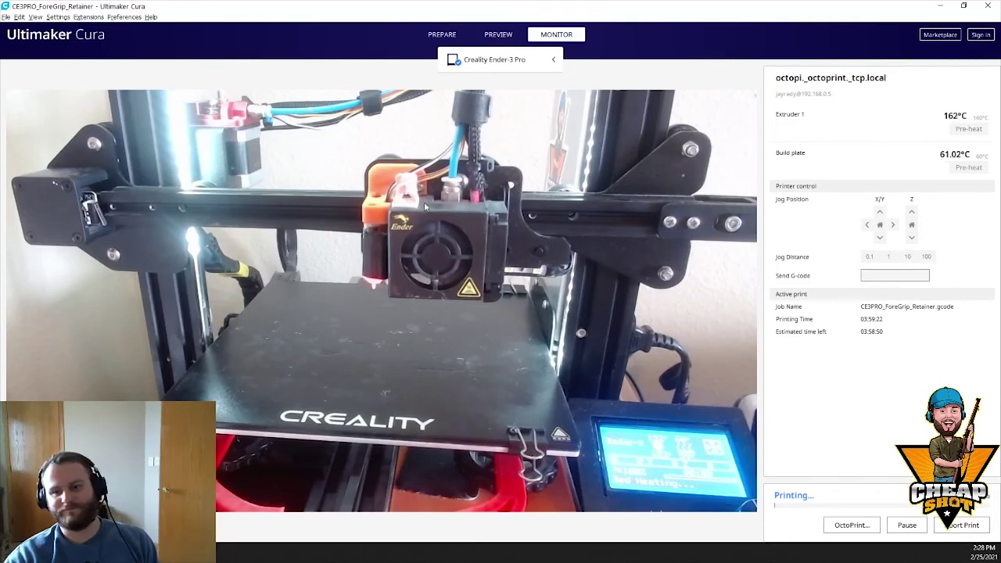
left_click(982, 6)
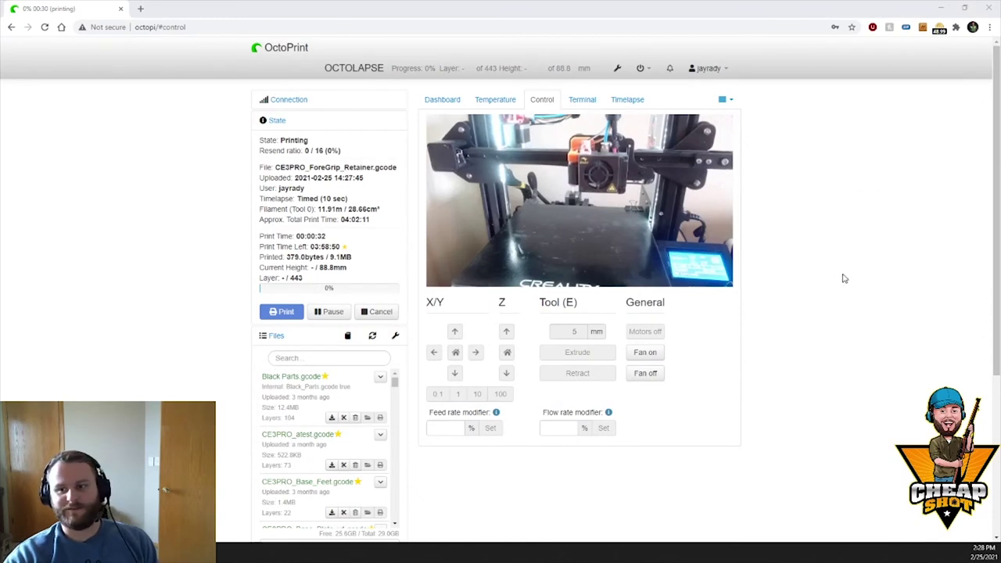
Review the timelapse configuration and the Octolapse plugin's settings for the running print.
left_click(626, 100)
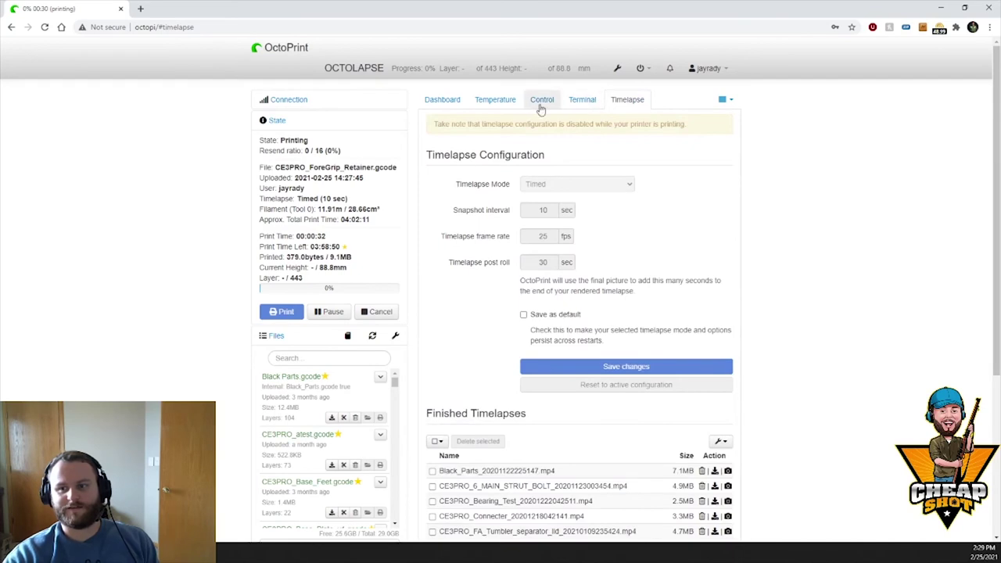
left_click(551, 104)
left_click(725, 100)
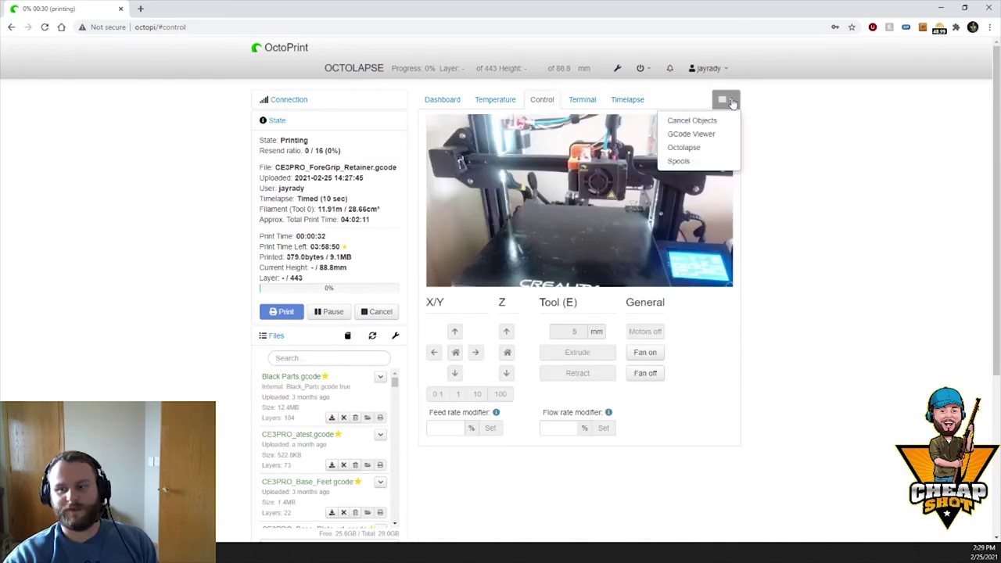
left_click(704, 148)
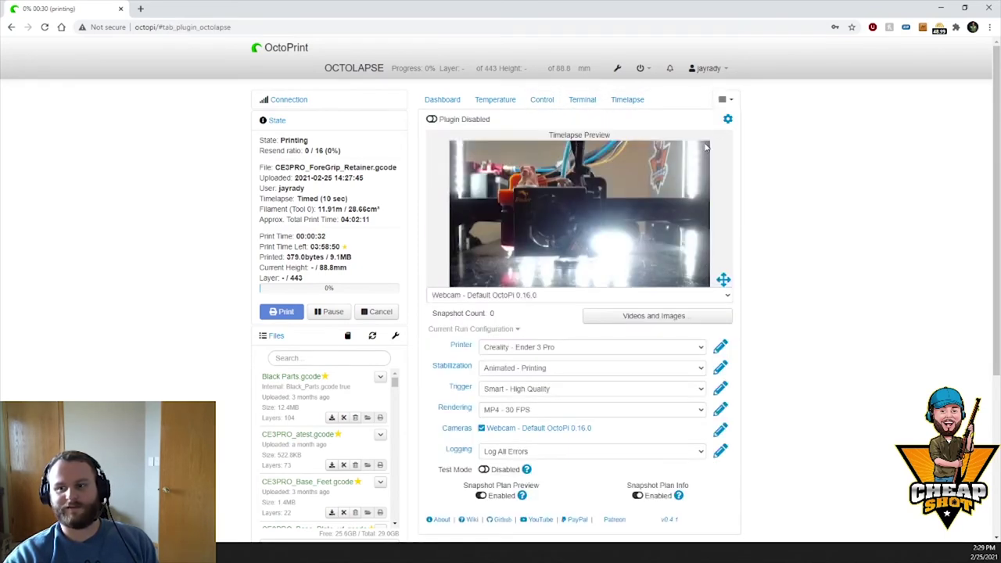
left_click(729, 101)
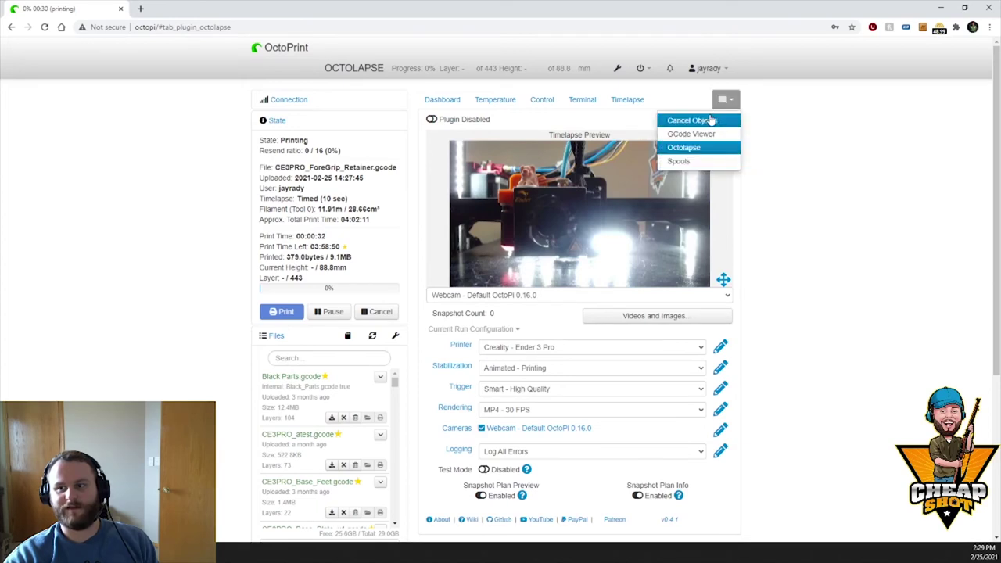
left_click(638, 99)
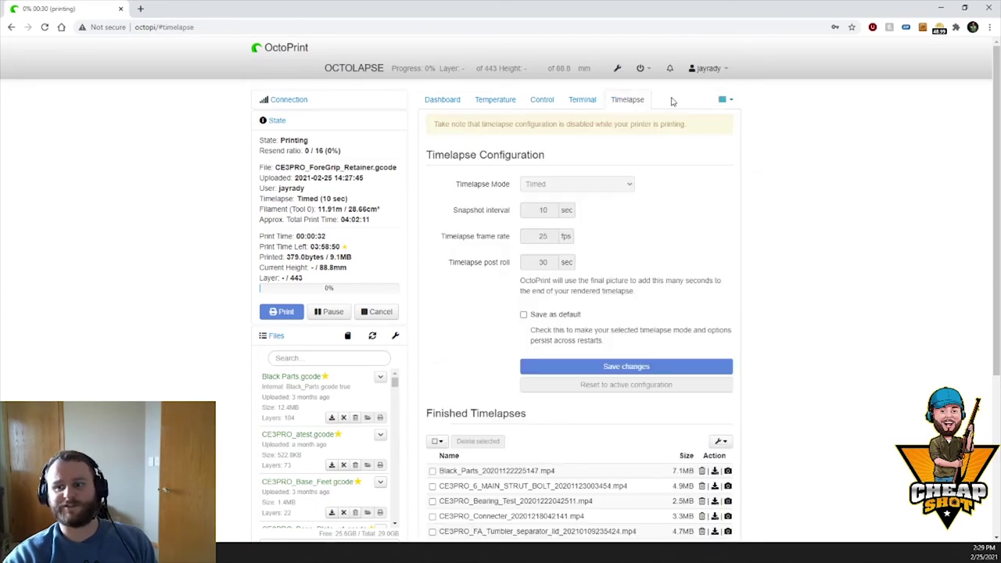
Check the running print's temperature graph and its live webcam view.
left_click(497, 100)
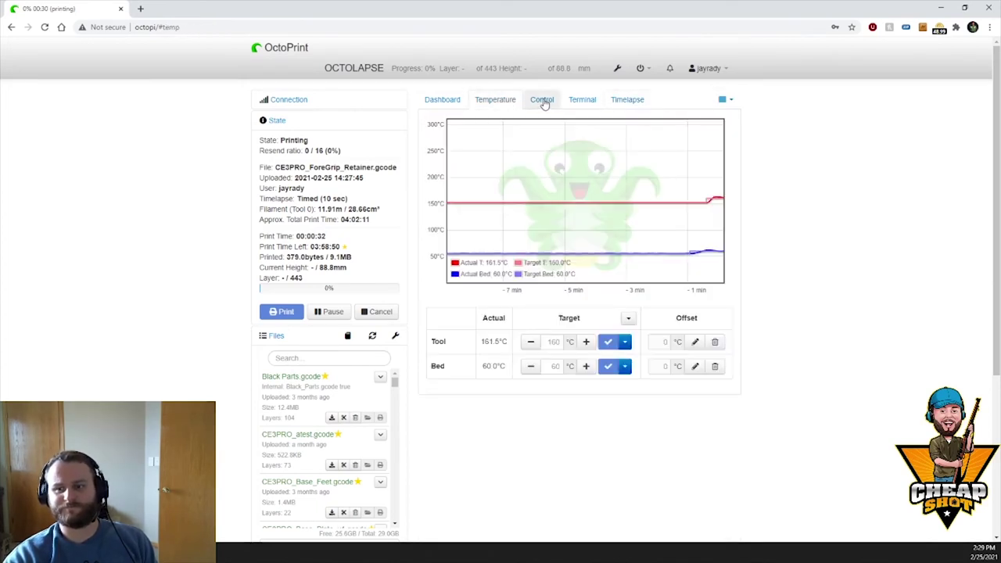
left_click(542, 101)
left_click(512, 102)
left_click(544, 99)
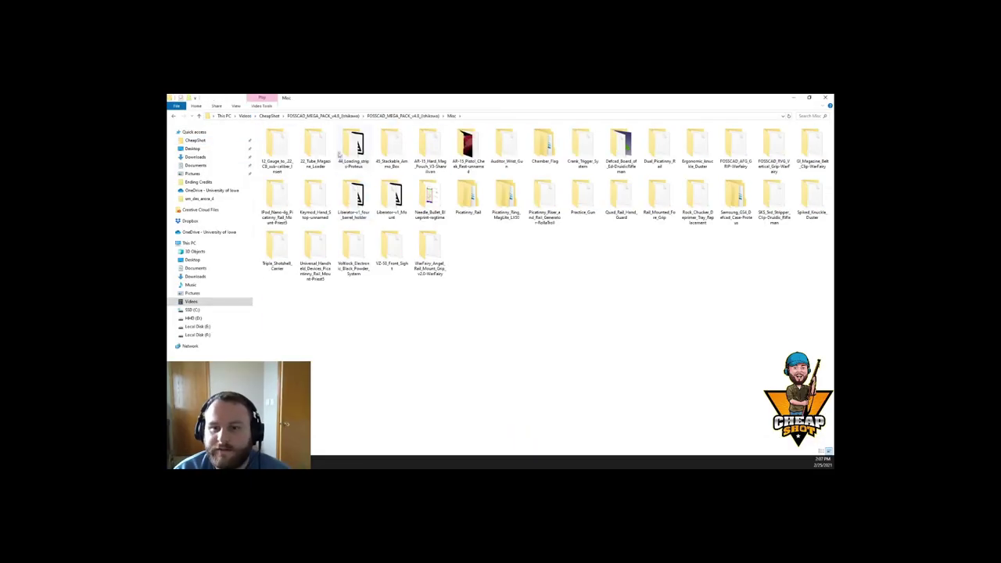
double_click(273, 143)
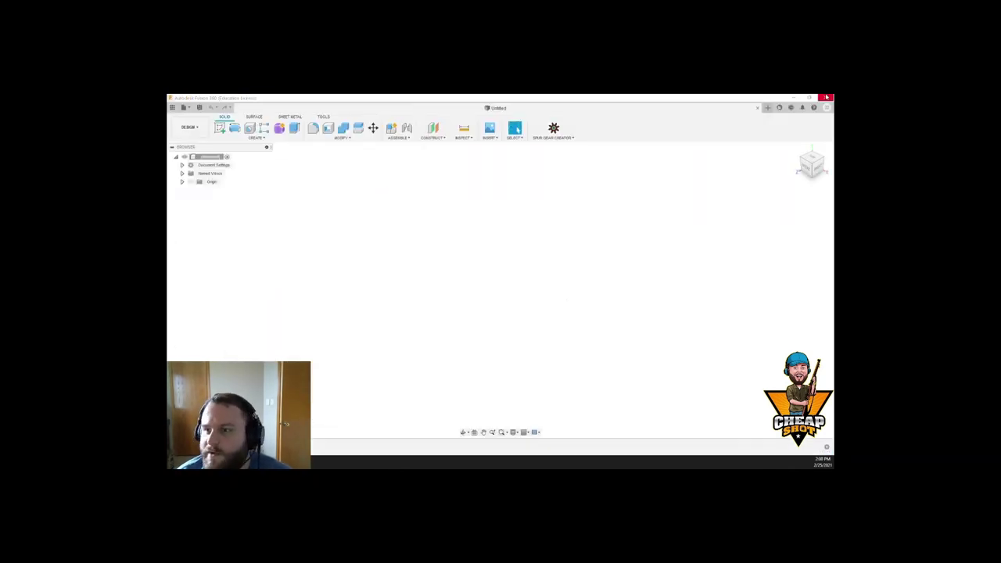